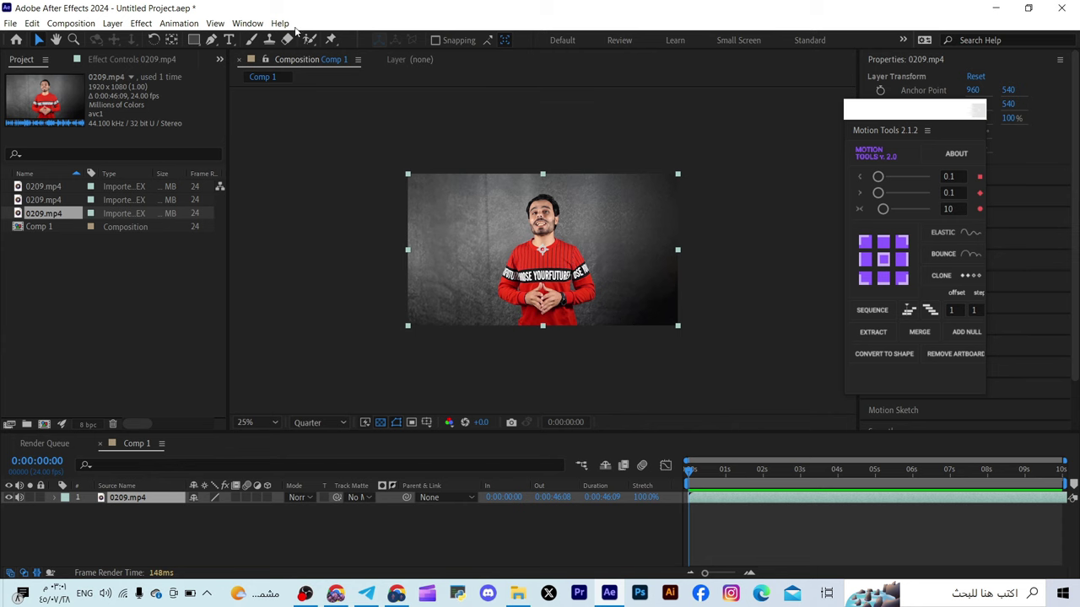
# Step: Paint Roto Brush foreground strokes over the man's face, torso and arms on the first frame of the 0209.mp4 layer
pyautogui.click(311, 41)
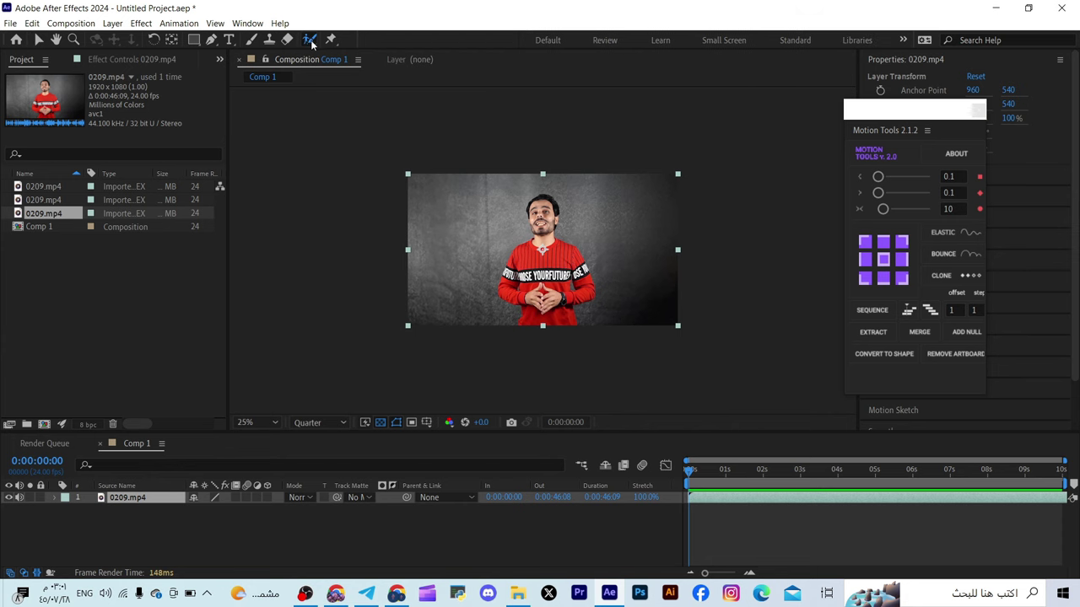
pyautogui.doubleClick(708, 501)
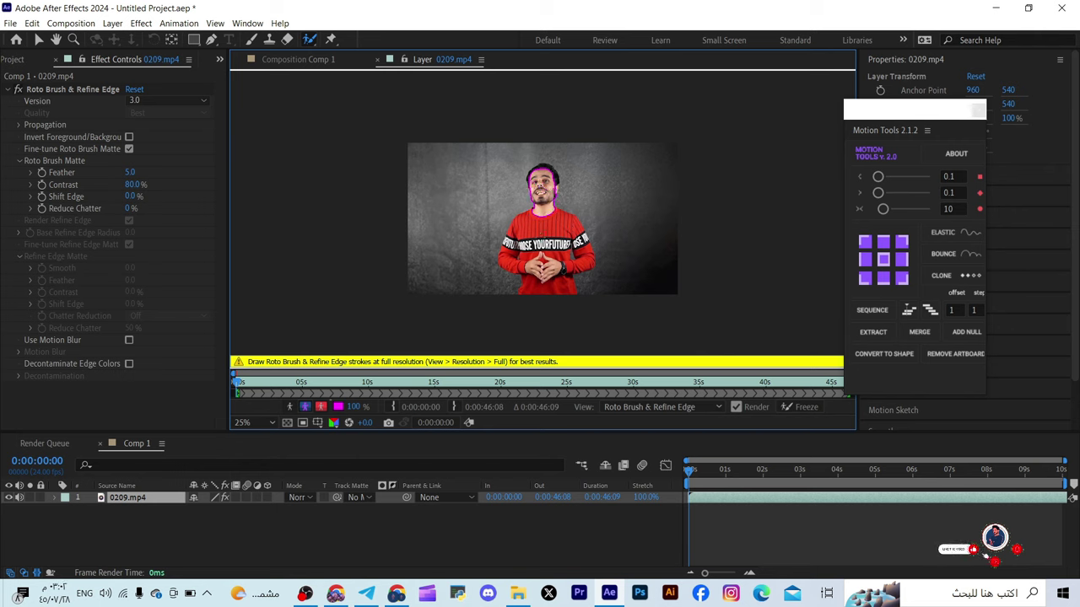
pyautogui.moveTo(541, 217); pyautogui.dragTo(546, 280)
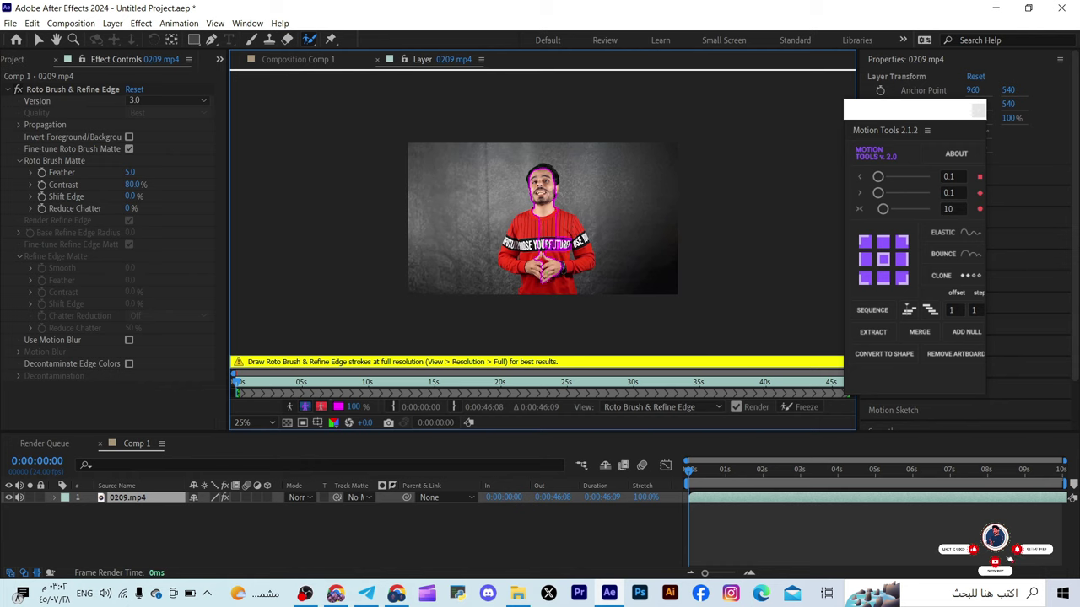
pyautogui.moveTo(521, 223)
pyautogui.mouseDown()
pyautogui.moveTo(502, 268)
pyautogui.moveTo(577, 231)
pyautogui.moveTo(593, 253)
pyautogui.mouseUp()
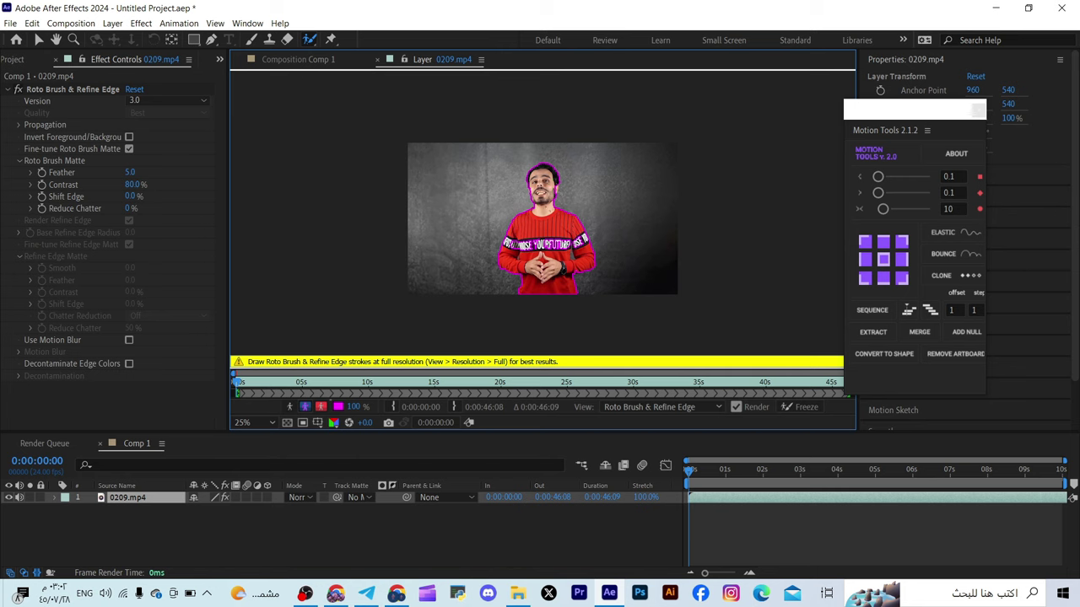
# Step: Refine the Roto Brush selection around the man's ear, cheeks, jaw, neck and collar with foreground and background strokes
pyautogui.click(74, 40)
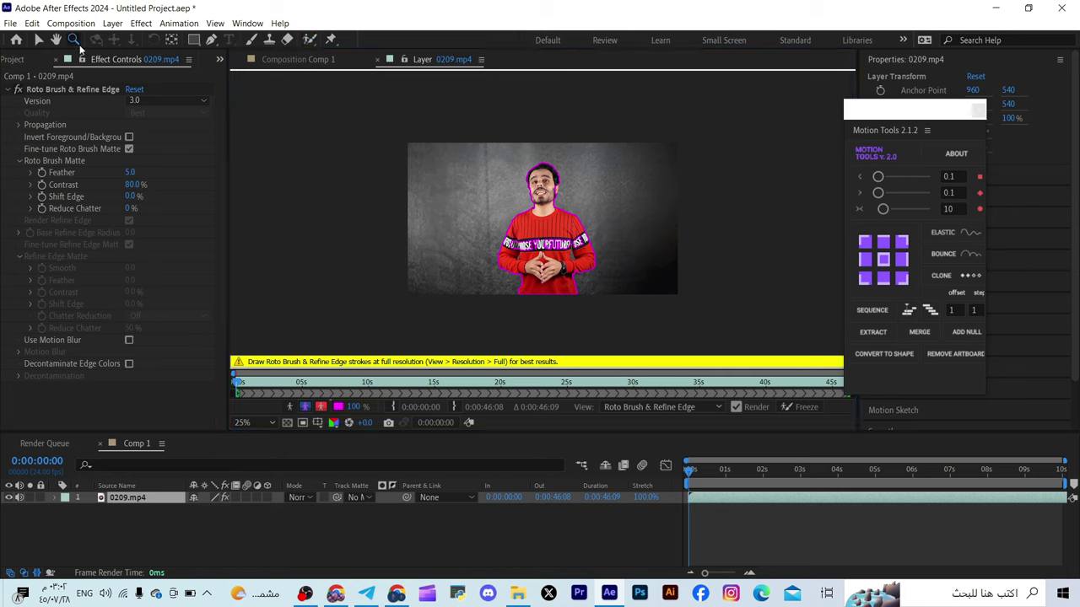
pyautogui.click(560, 193)
pyautogui.click(530, 209)
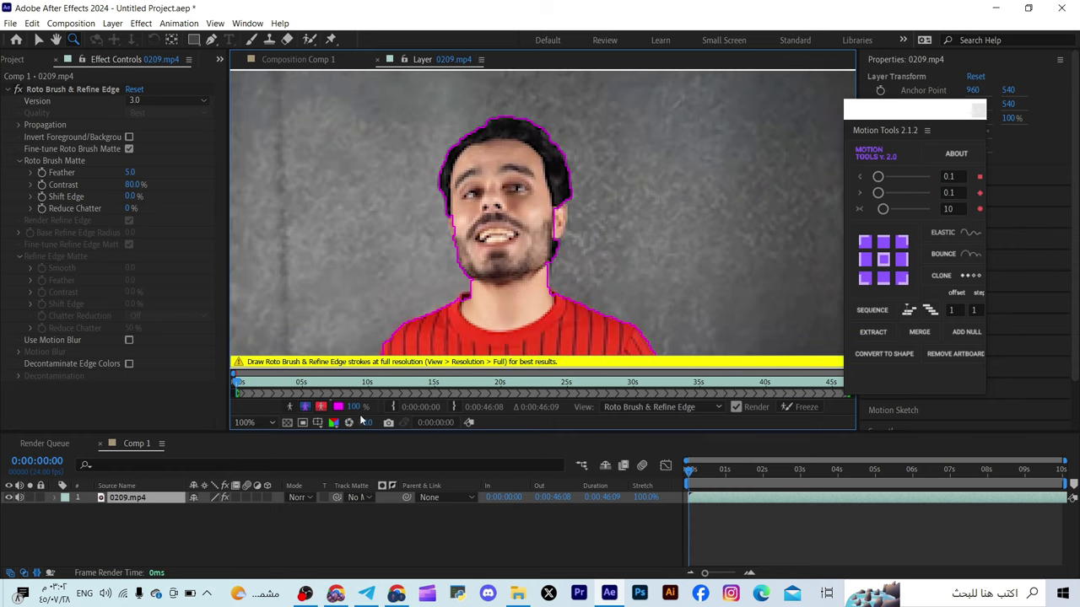
pyautogui.click(310, 42)
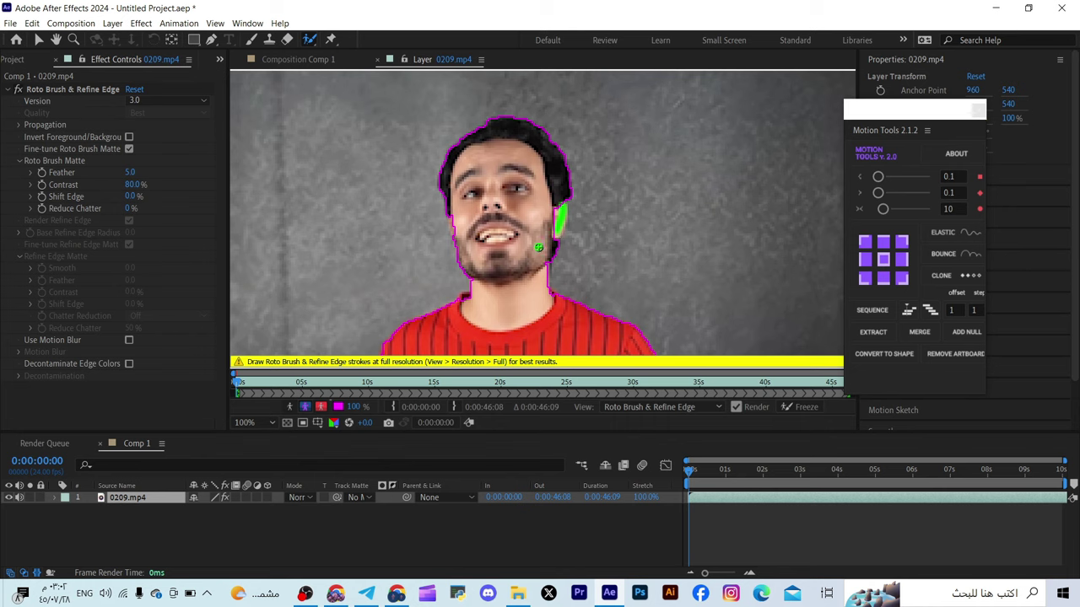
pyautogui.moveTo(452, 240)
pyautogui.mouseDown()
pyautogui.moveTo(449, 217)
pyautogui.moveTo(453, 236)
pyautogui.mouseUp()
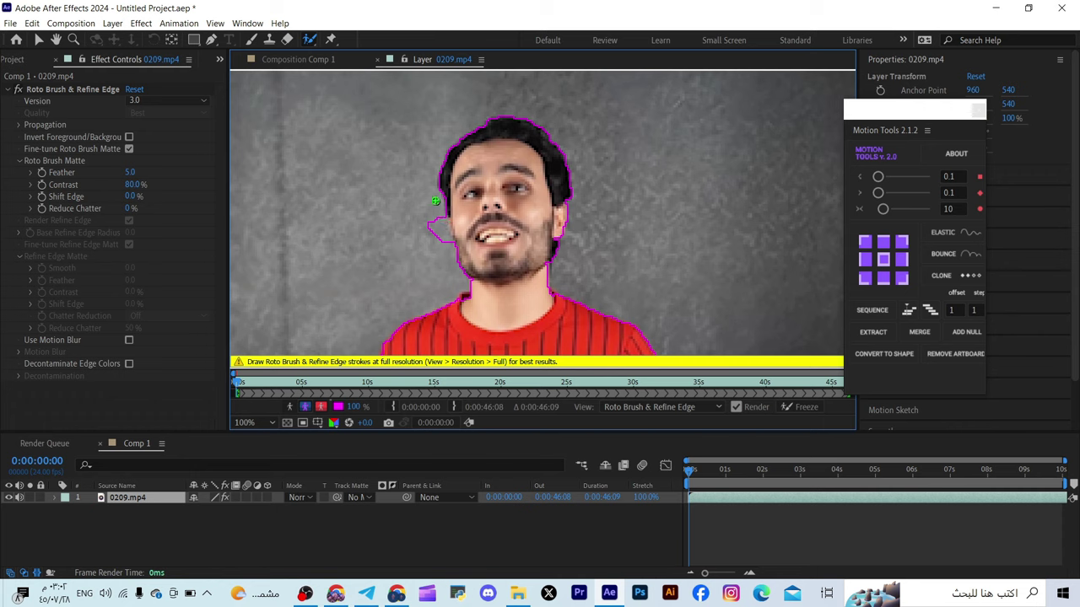
pyautogui.moveTo(435, 201)
pyautogui.mouseDown()
pyautogui.moveTo(440, 260)
pyautogui.moveTo(442, 236)
pyautogui.moveTo(430, 238)
pyautogui.moveTo(447, 228)
pyautogui.mouseUp()
pyautogui.moveTo(558, 238); pyautogui.dragTo(556, 252)
pyautogui.moveTo(559, 230); pyautogui.dragTo(549, 247)
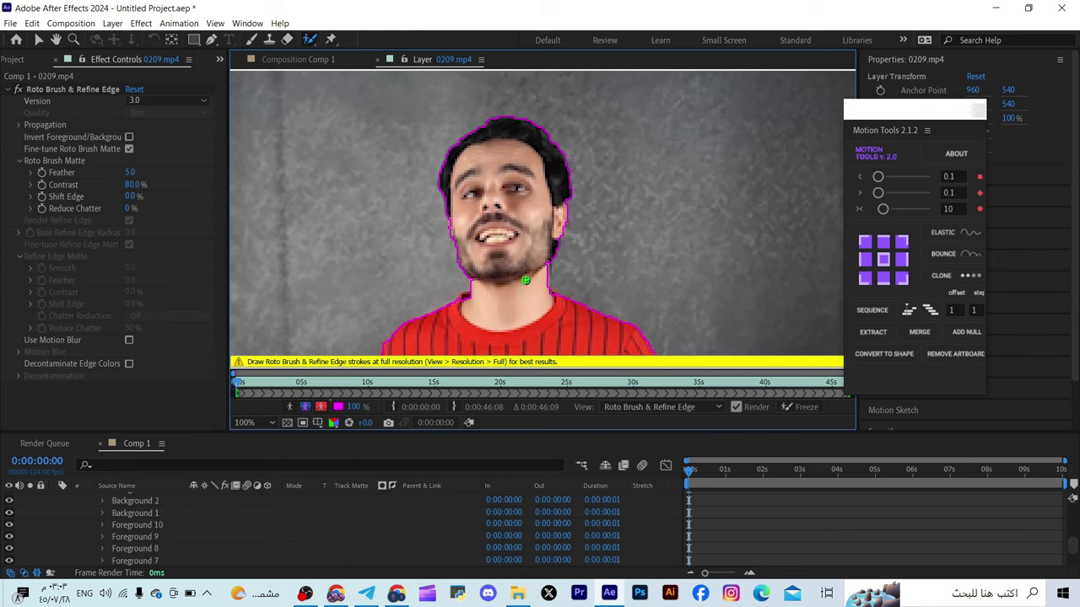
pyautogui.moveTo(546, 263); pyautogui.dragTo(546, 288)
pyautogui.moveTo(465, 293); pyautogui.dragTo(460, 302)
# Step: Clean up the Roto Brush boundary along the undersides and outer edges of both sleeves
pyautogui.press(',')
pyautogui.press(',')
pyautogui.press(',')
pyautogui.press(',')
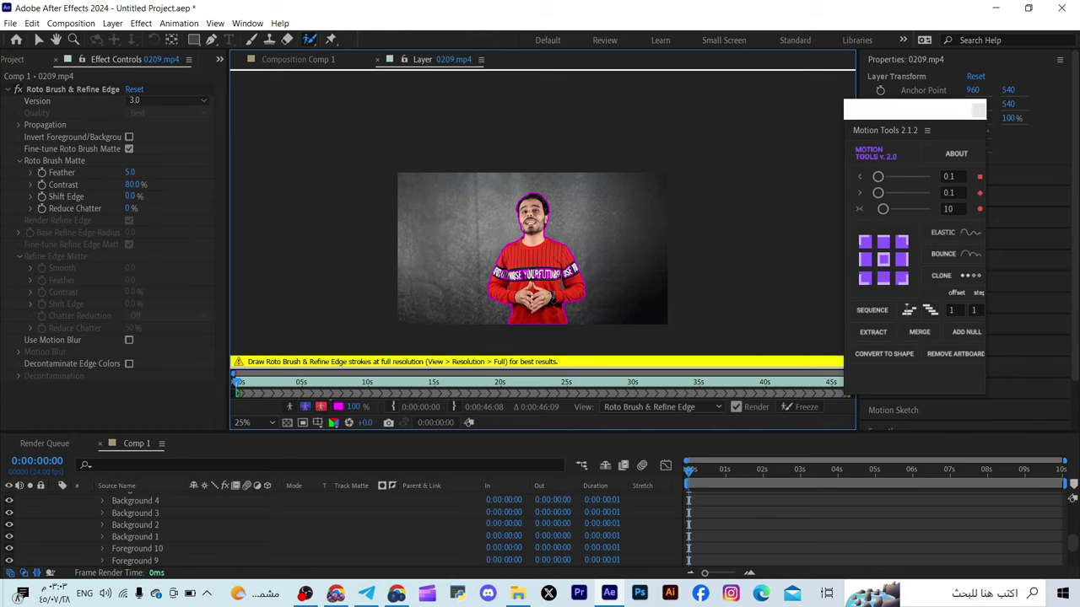
pyautogui.press('.')
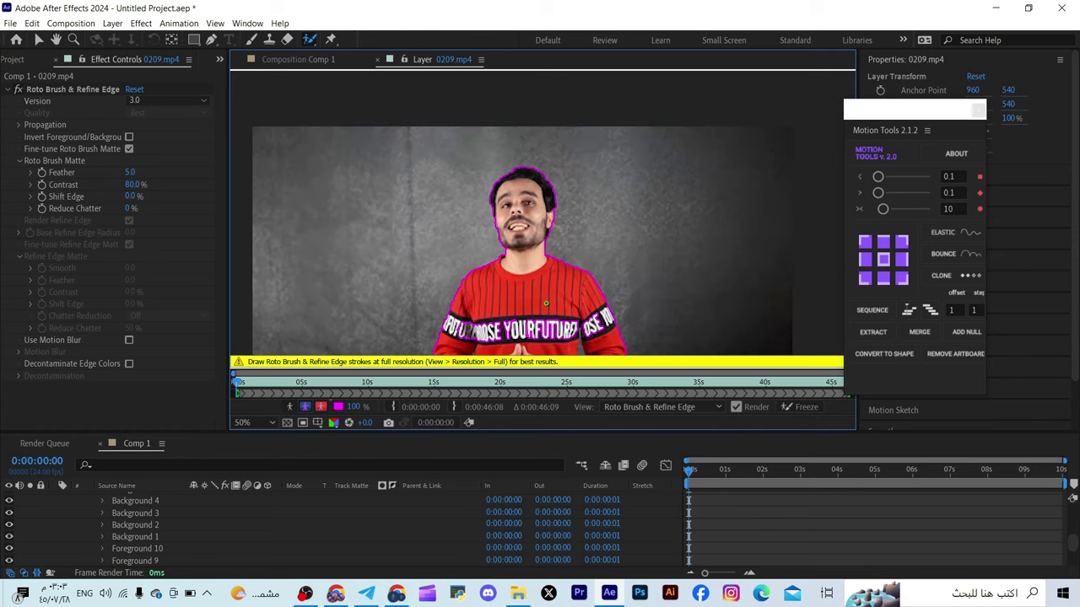
pyautogui.click(55, 40)
pyautogui.moveTo(552, 323); pyautogui.dragTo(527, 242)
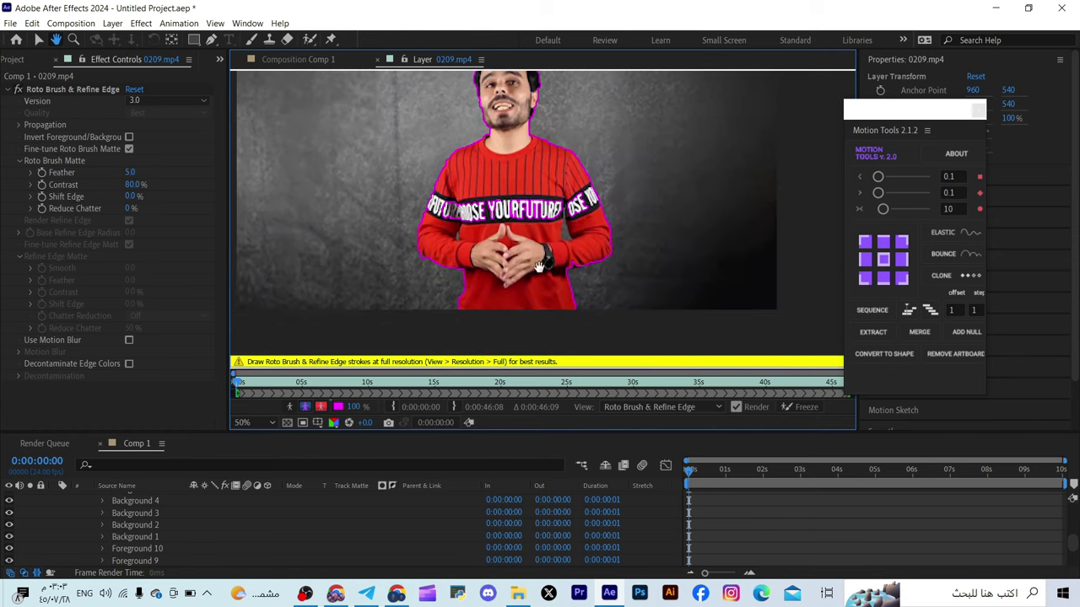
pyautogui.press('.')
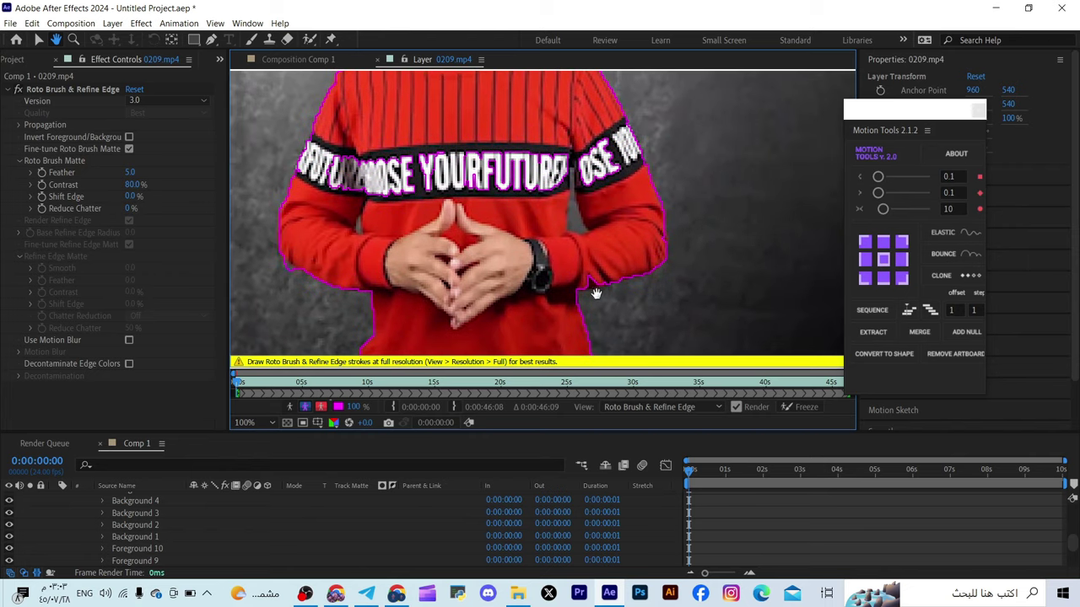
pyautogui.click(309, 40)
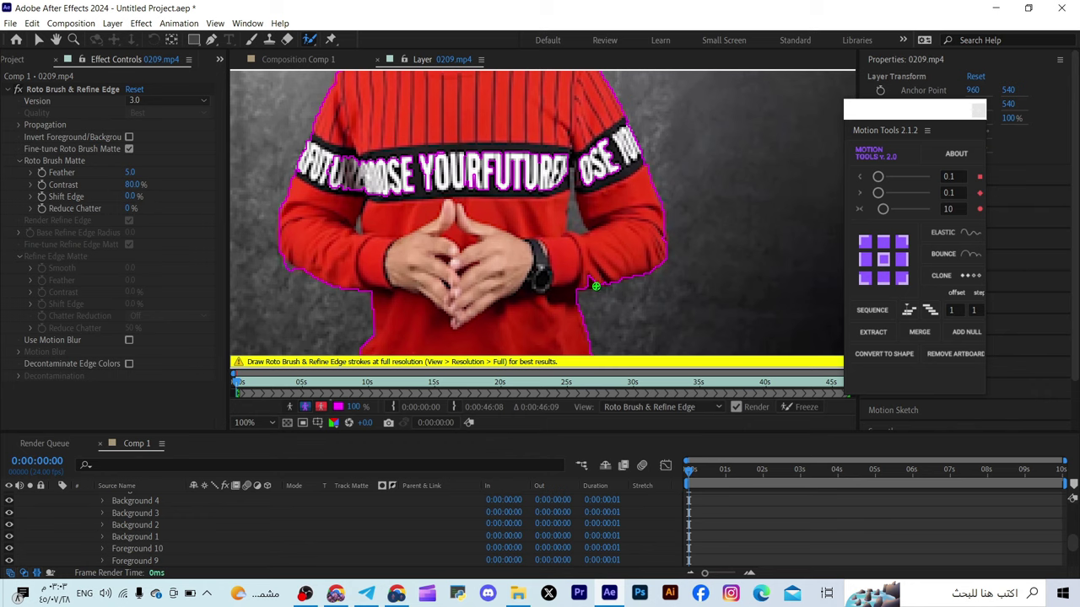
pyautogui.moveTo(574, 289); pyautogui.dragTo(550, 292)
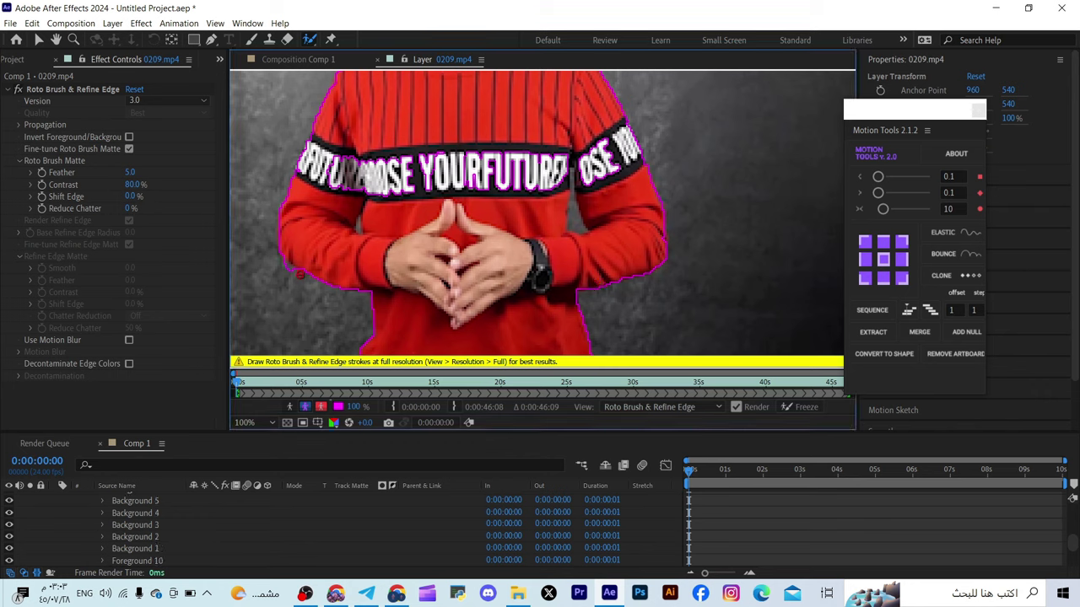
pyautogui.moveTo(297, 276); pyautogui.dragTo(271, 265)
pyautogui.moveTo(281, 217); pyautogui.dragTo(282, 253)
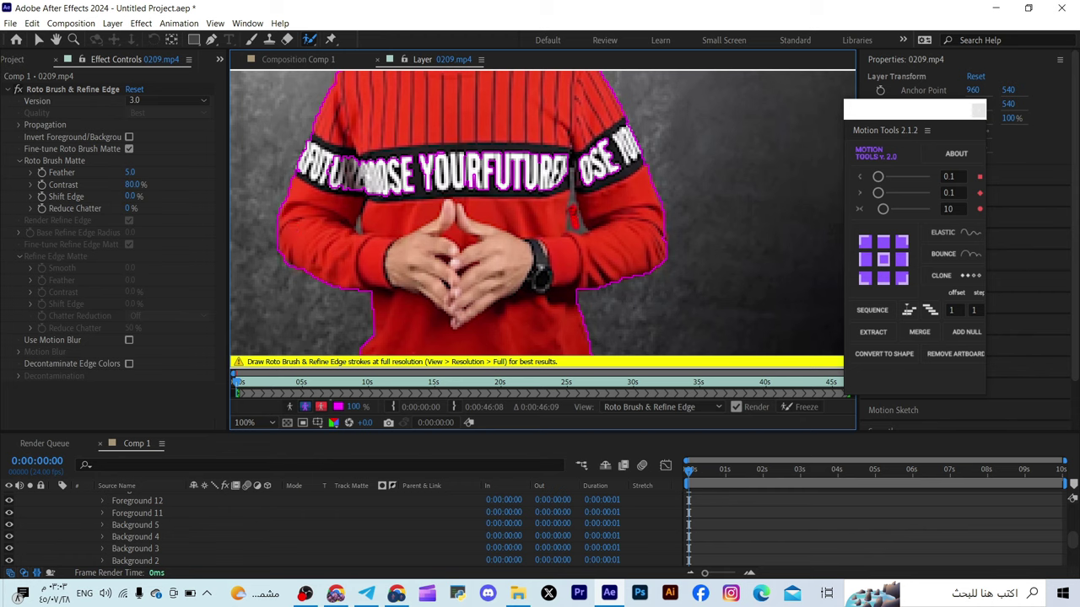
# Step: Exclude the background gaps between the arms and torso, and add the sweater's lettering band to the Roto Brush foreground
pyautogui.moveTo(573, 211); pyautogui.dragTo(573, 231)
pyautogui.moveTo(361, 224); pyautogui.dragTo(351, 261)
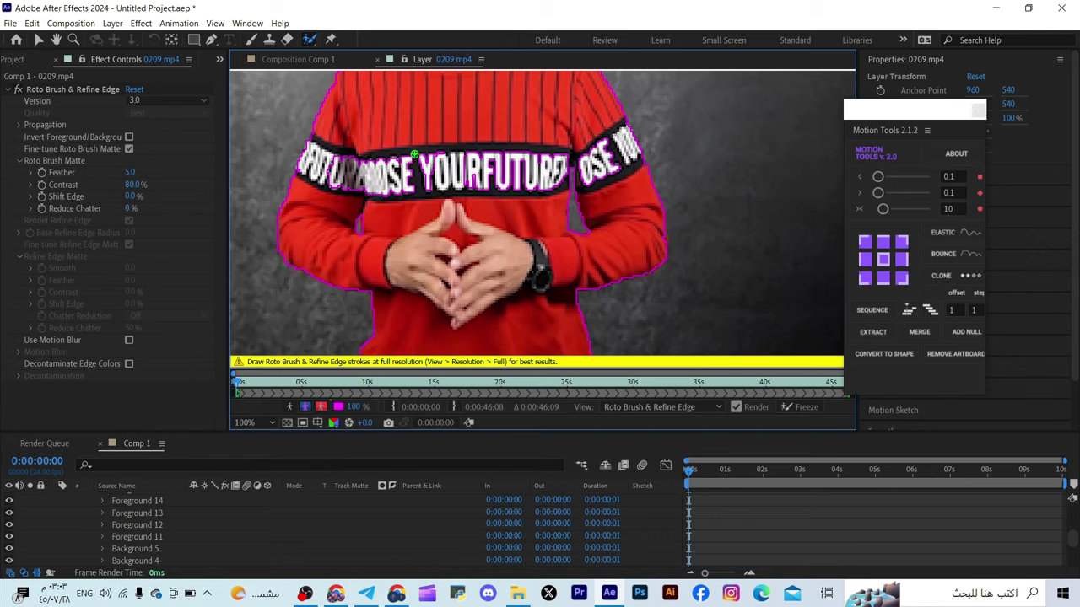
pyautogui.moveTo(332, 158)
pyautogui.mouseDown()
pyautogui.moveTo(421, 154)
pyautogui.moveTo(359, 172)
pyautogui.moveTo(370, 157)
pyautogui.moveTo(451, 173)
pyautogui.moveTo(475, 159)
pyautogui.moveTo(532, 160)
pyautogui.moveTo(500, 190)
pyautogui.moveTo(544, 168)
pyautogui.moveTo(516, 179)
pyautogui.moveTo(545, 154)
pyautogui.mouseUp()
pyautogui.moveTo(511, 185)
pyautogui.mouseDown()
pyautogui.moveTo(558, 155)
pyautogui.moveTo(614, 165)
pyautogui.moveTo(601, 148)
pyautogui.moveTo(598, 179)
pyautogui.moveTo(587, 156)
pyautogui.moveTo(591, 183)
pyautogui.moveTo(581, 152)
pyautogui.moveTo(604, 172)
pyautogui.mouseUp()
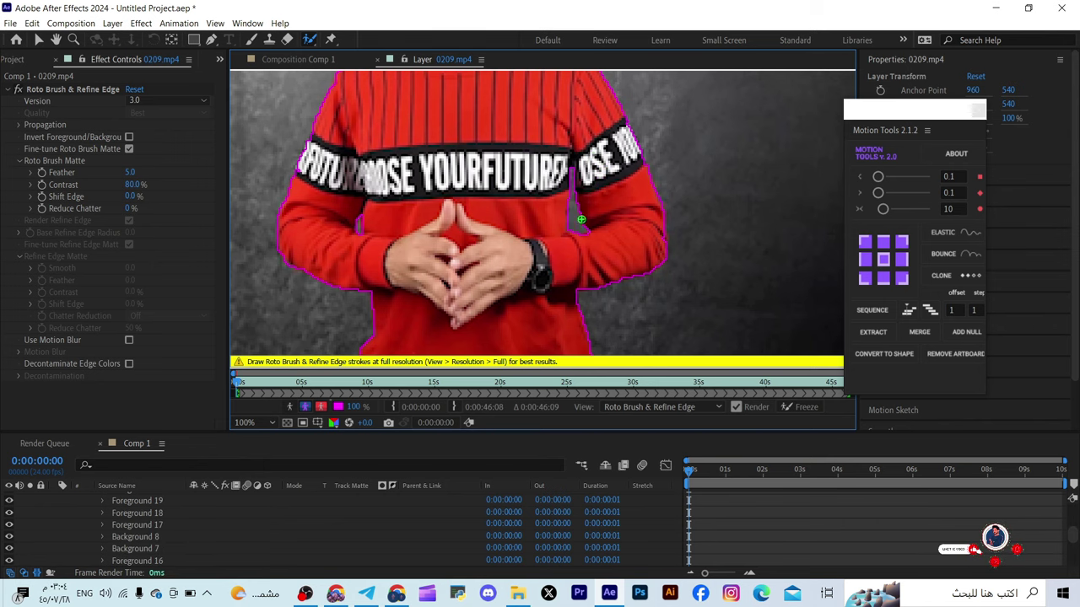
# Step: Check the cutout in the layer view with the red alpha overlay and against a black background
pyautogui.press(',')
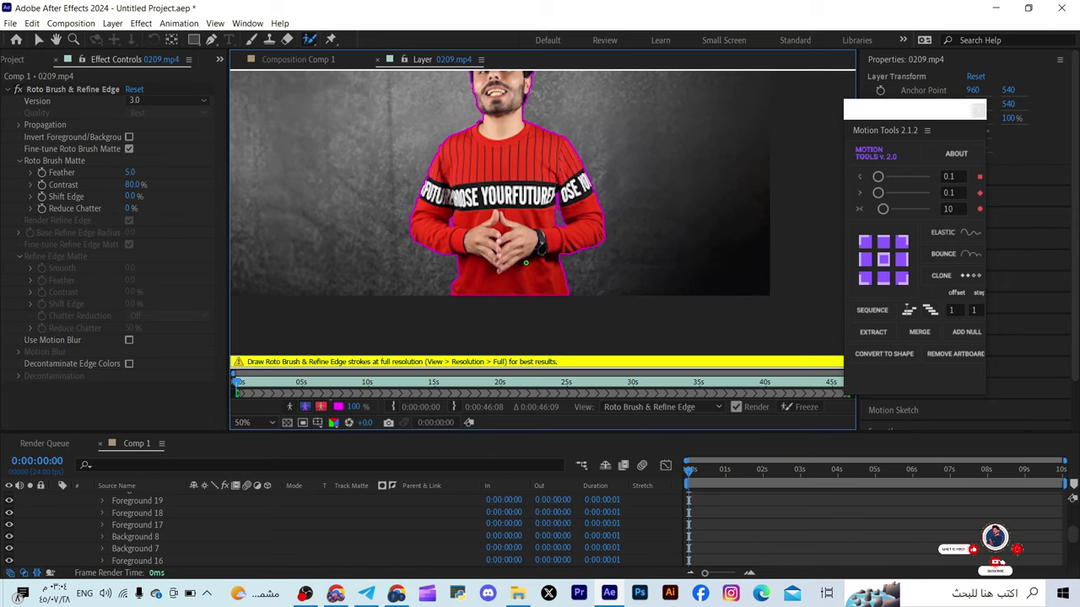
pyautogui.press(',')
pyautogui.press('.')
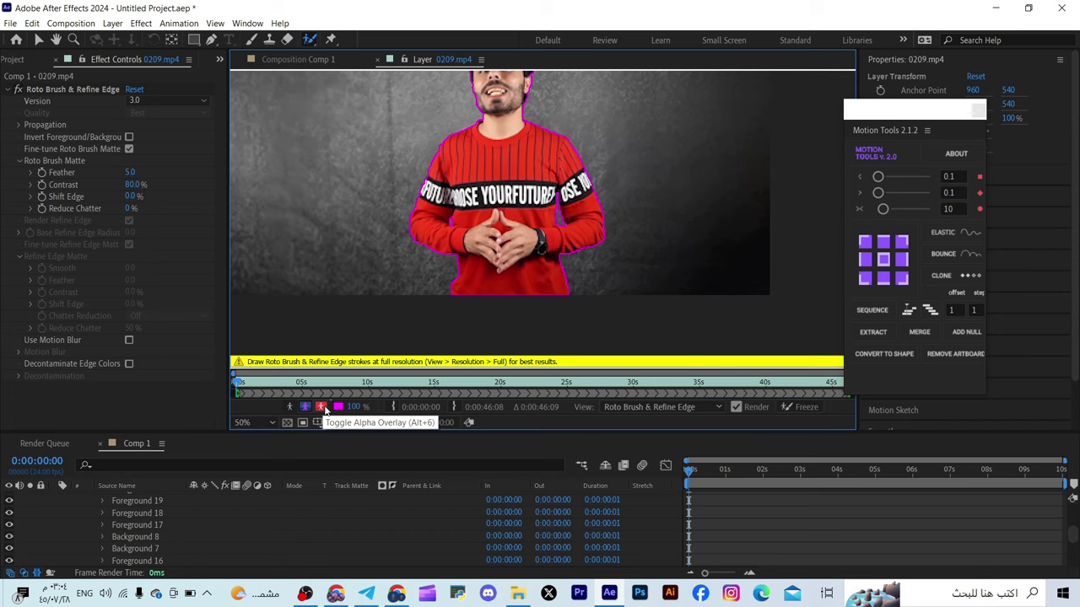
pyautogui.press(',')
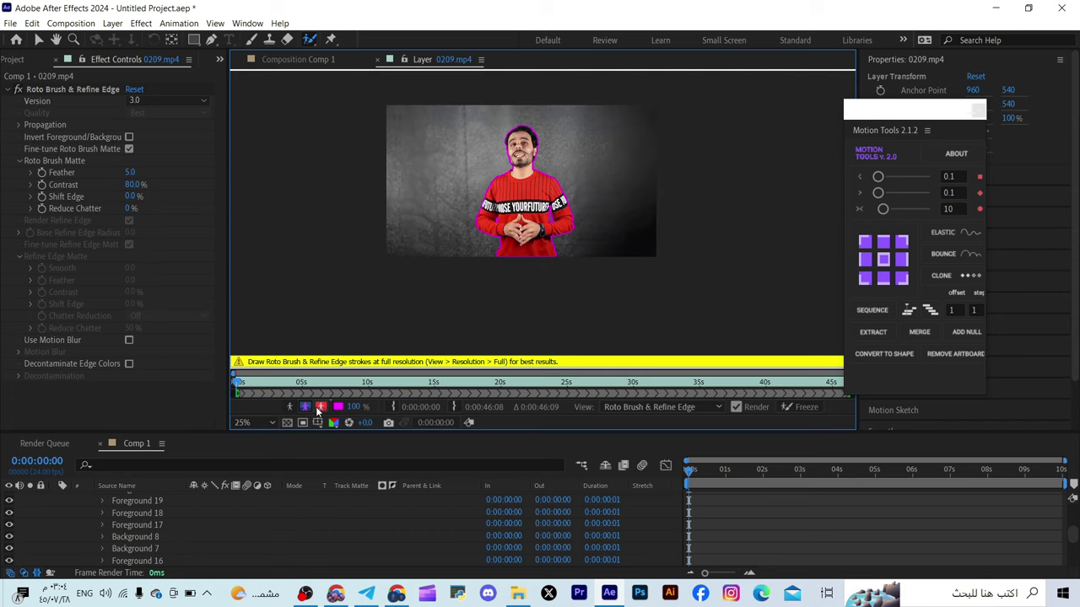
pyautogui.click(319, 406)
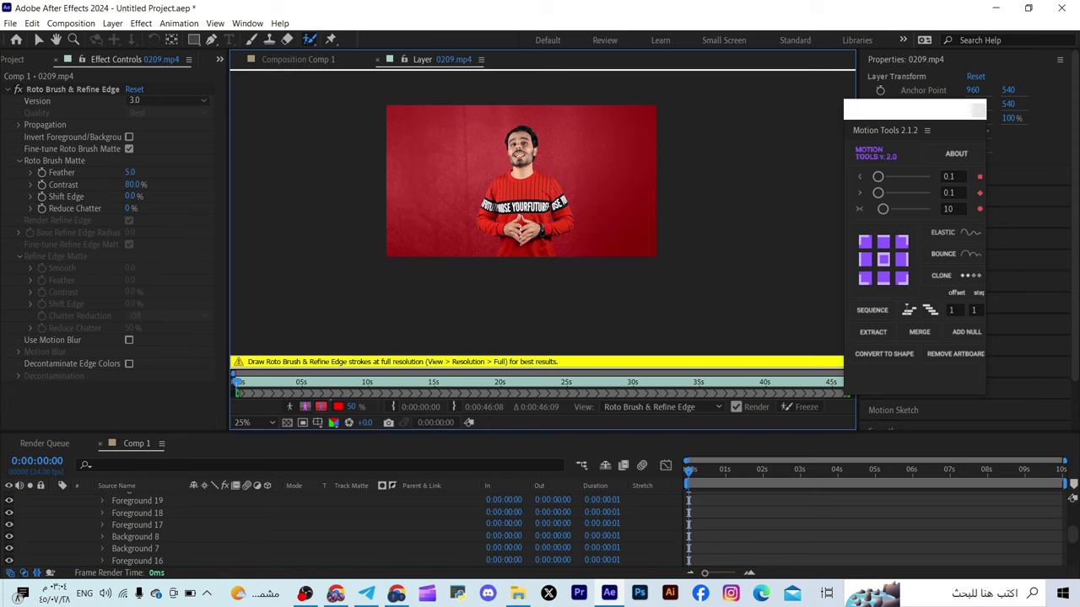
pyautogui.click(315, 406)
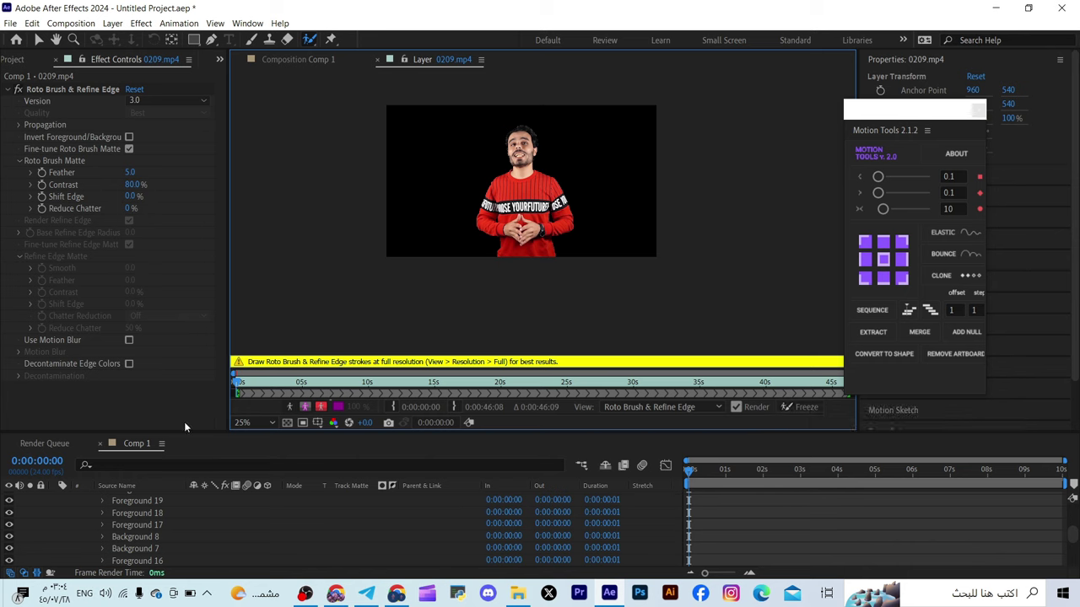
# Step: Duplicate the 0209.mp4 layer in Comp 1 and hide the lower copy
pyautogui.click(50, 448)
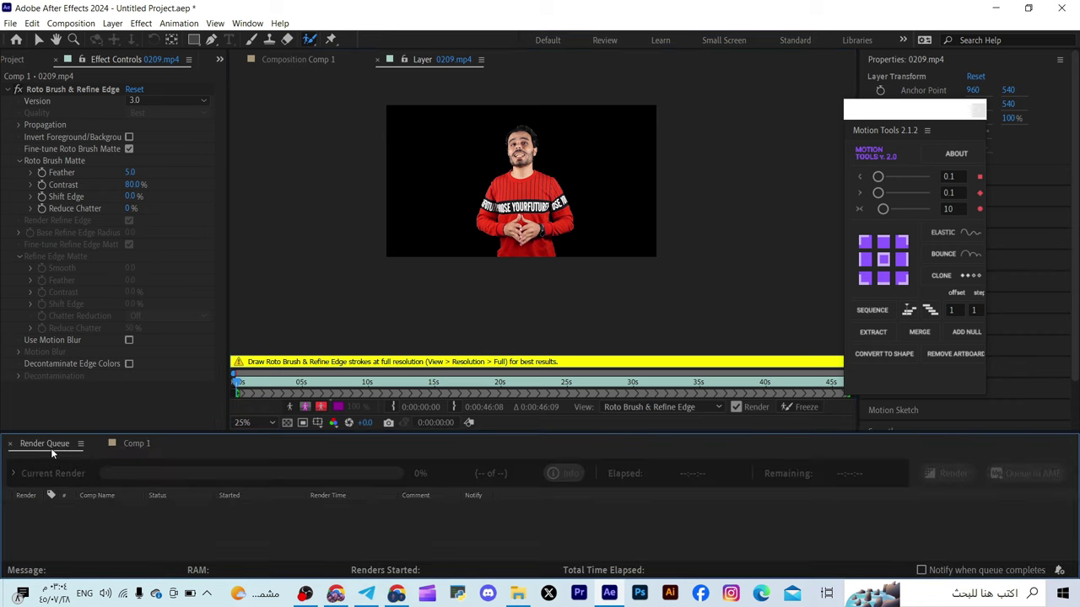
pyautogui.click(136, 447)
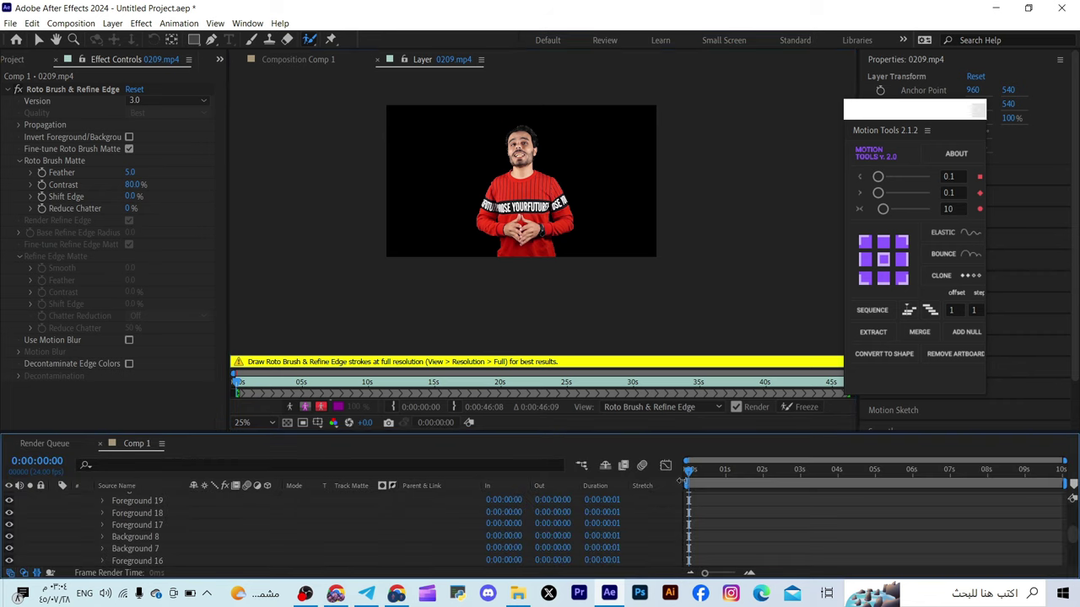
pyautogui.click(279, 60)
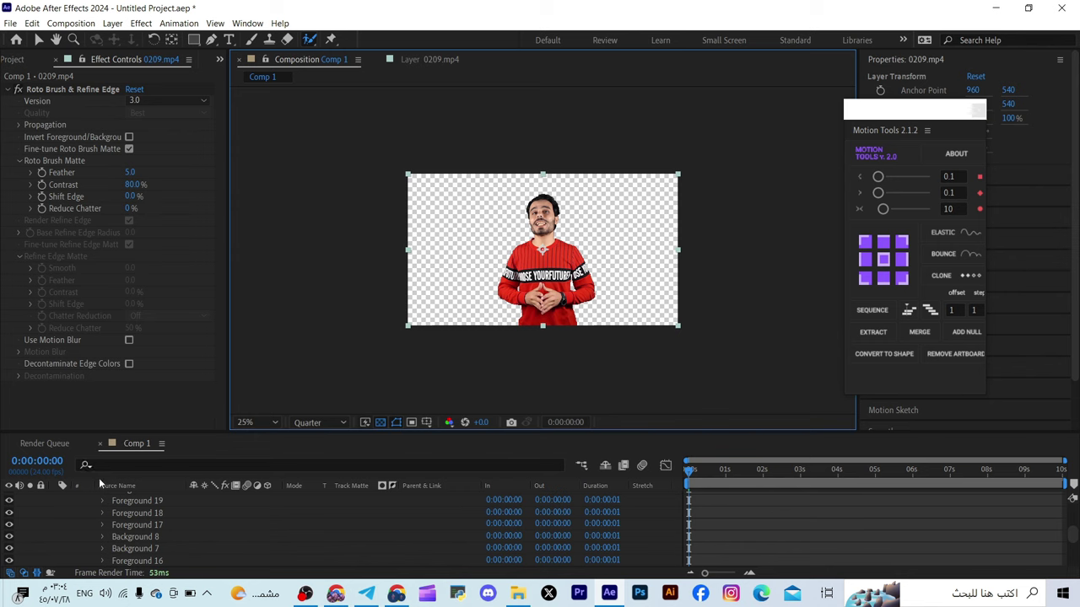
pyautogui.scroll(10, 101, 514)
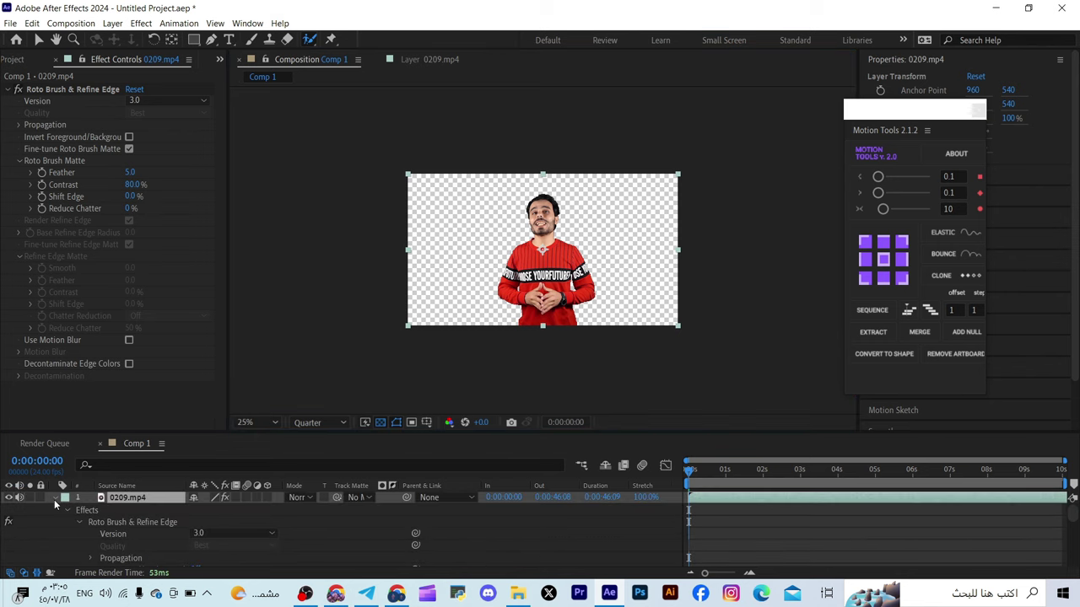
pyautogui.click(54, 499)
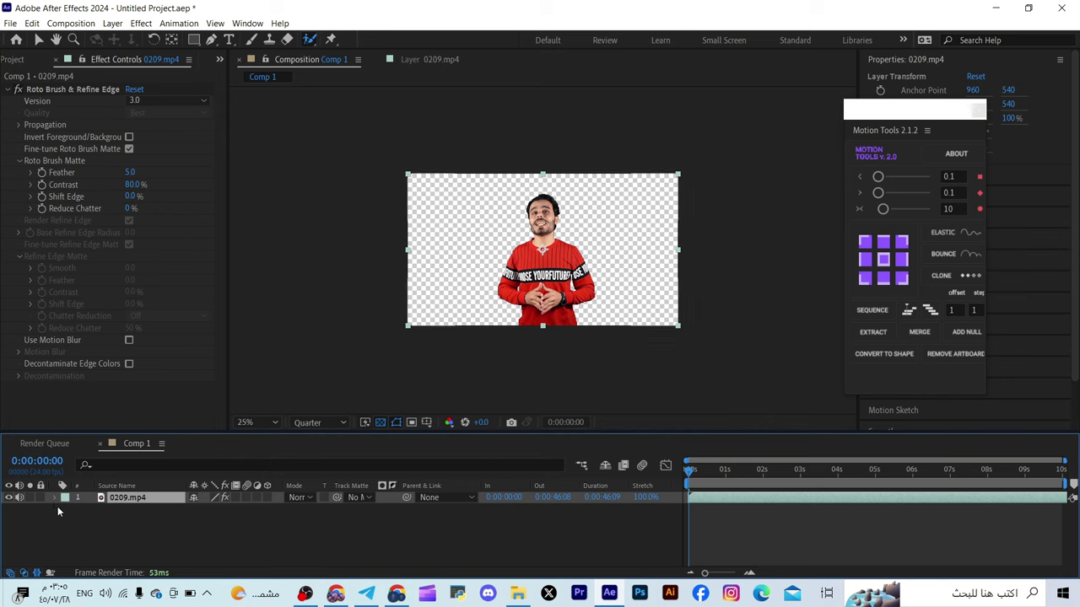
pyautogui.hotkey('ctrl', 'd')
pyautogui.click(19, 521)
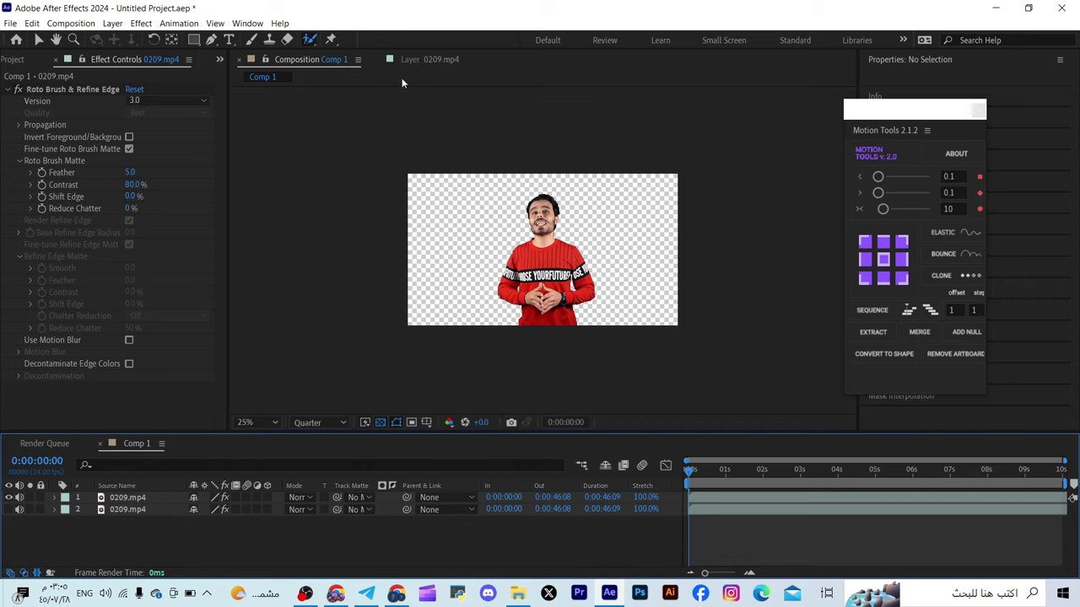
# Step: Freeze the Roto Brush propagation for the 0209.mp4 layer
pyautogui.click(412, 60)
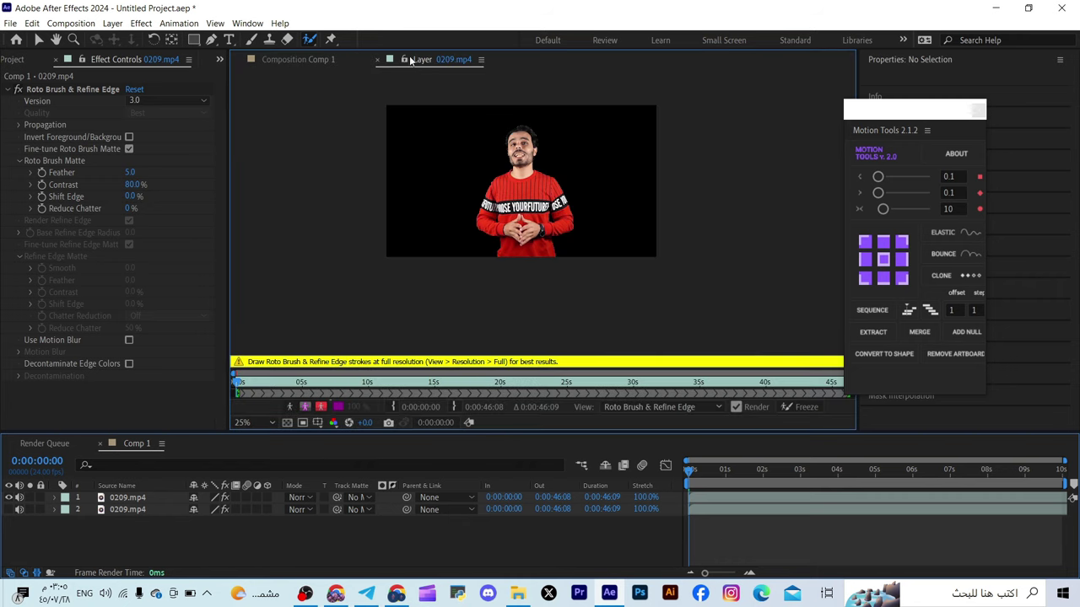
pyautogui.click(799, 406)
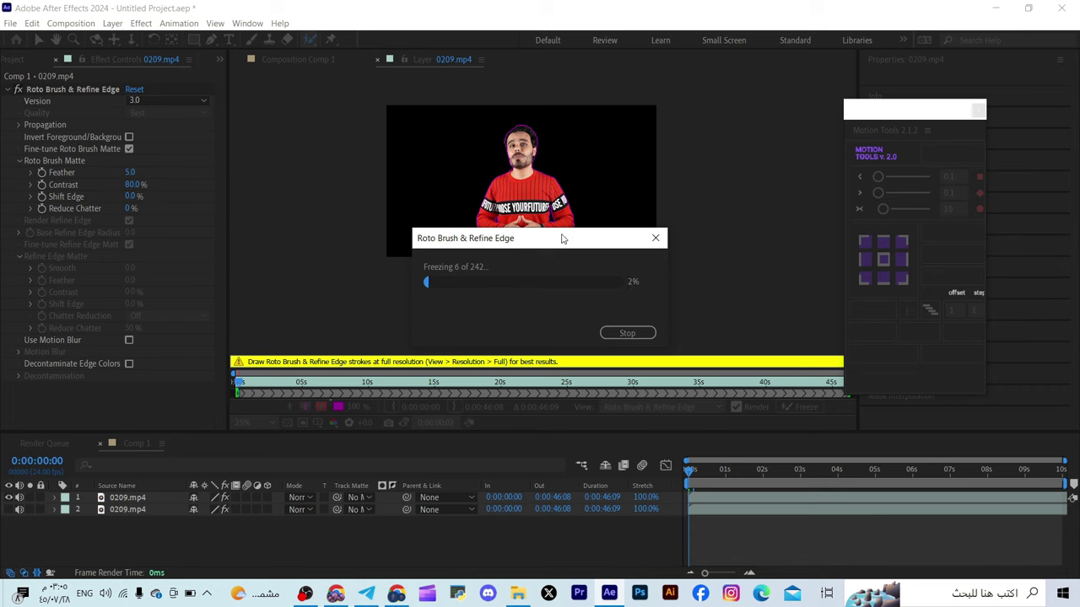
pyautogui.moveTo(561, 241); pyautogui.dragTo(537, 334)
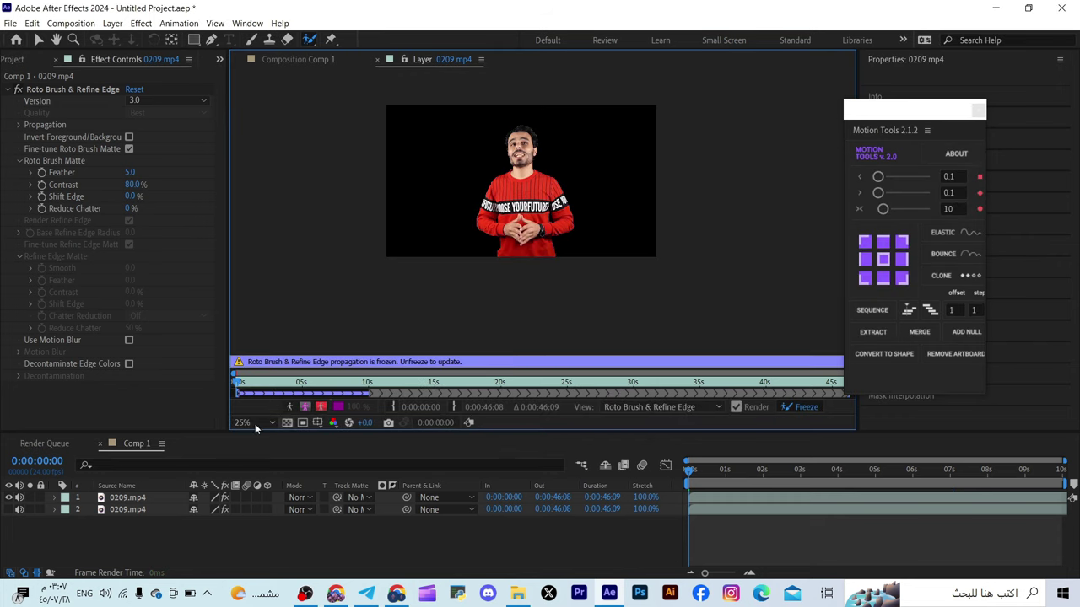
# Step: Preview the cutout in Comp 1 from about 0:00:02:12
pyautogui.click(299, 59)
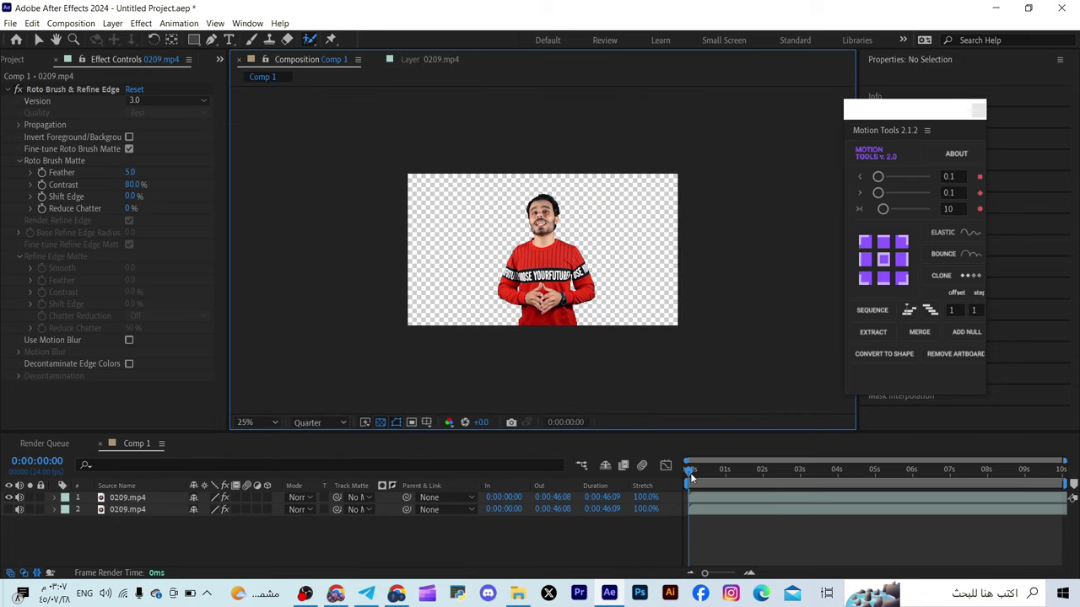
pyautogui.moveTo(690, 477); pyautogui.dragTo(787, 509)
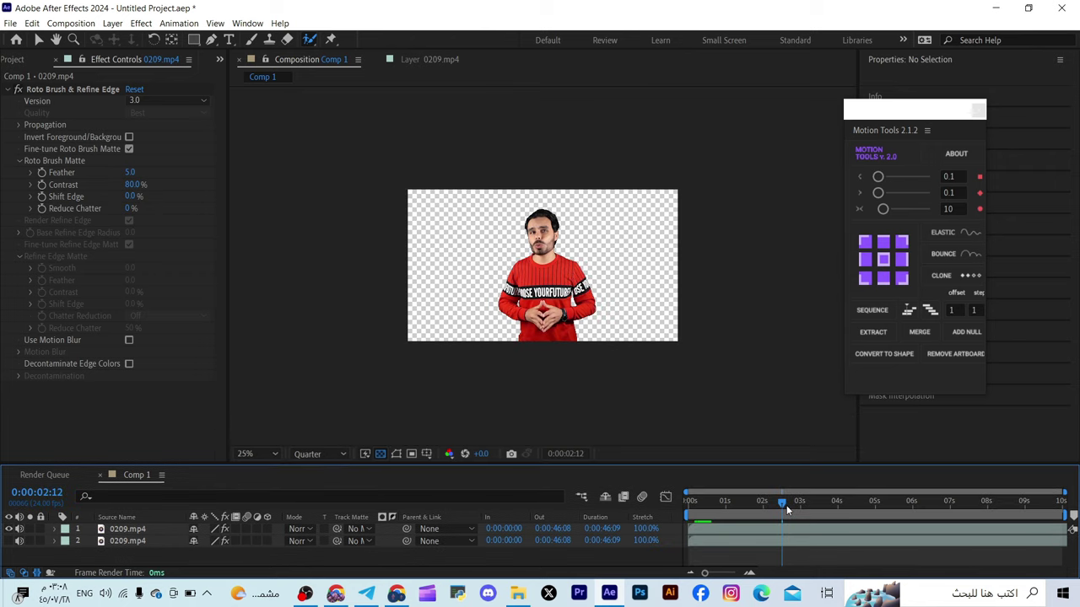
pyautogui.press('space')
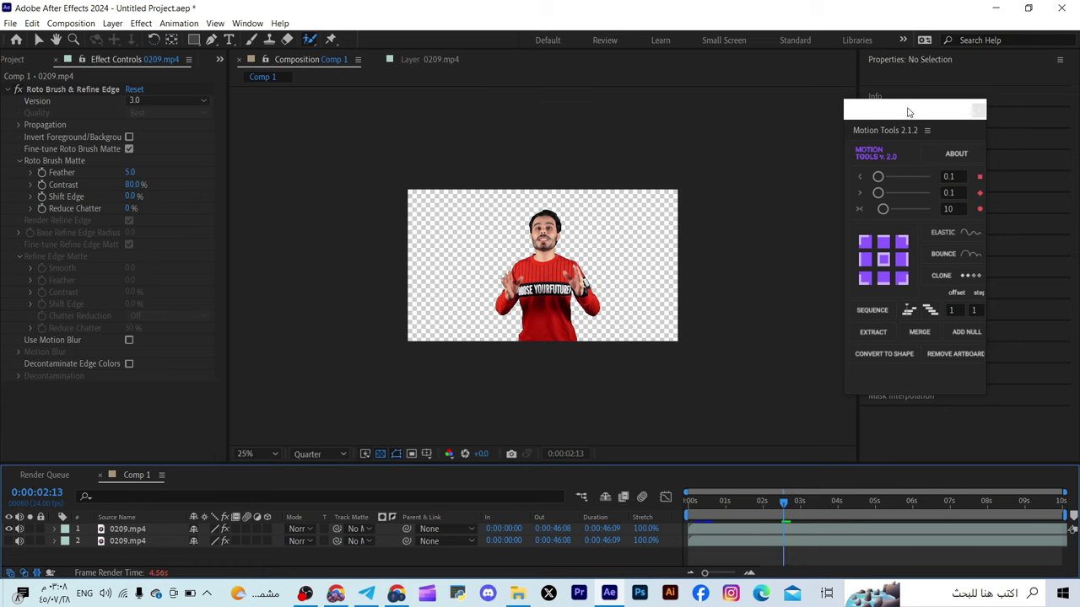
# Step: Preview the cutout in Comp 1 from 0:00:02:13, at about 0:00:04:11 and from 0:00:00:14
pyautogui.moveTo(907, 110); pyautogui.dragTo(960, 90)
pyautogui.click(784, 501)
pyautogui.press('space')
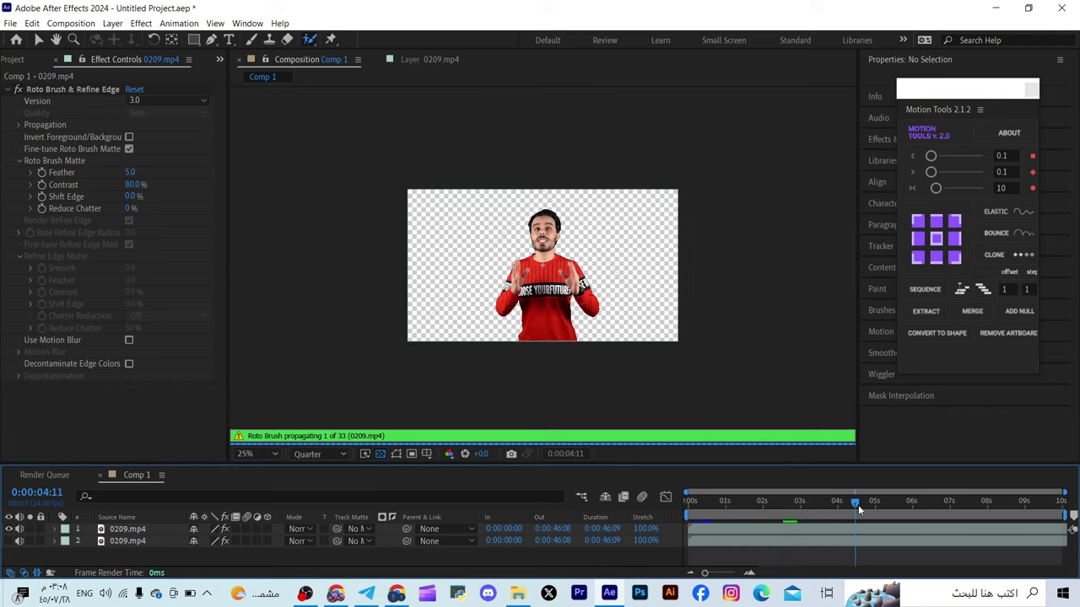
pyautogui.moveTo(863, 505); pyautogui.dragTo(869, 506)
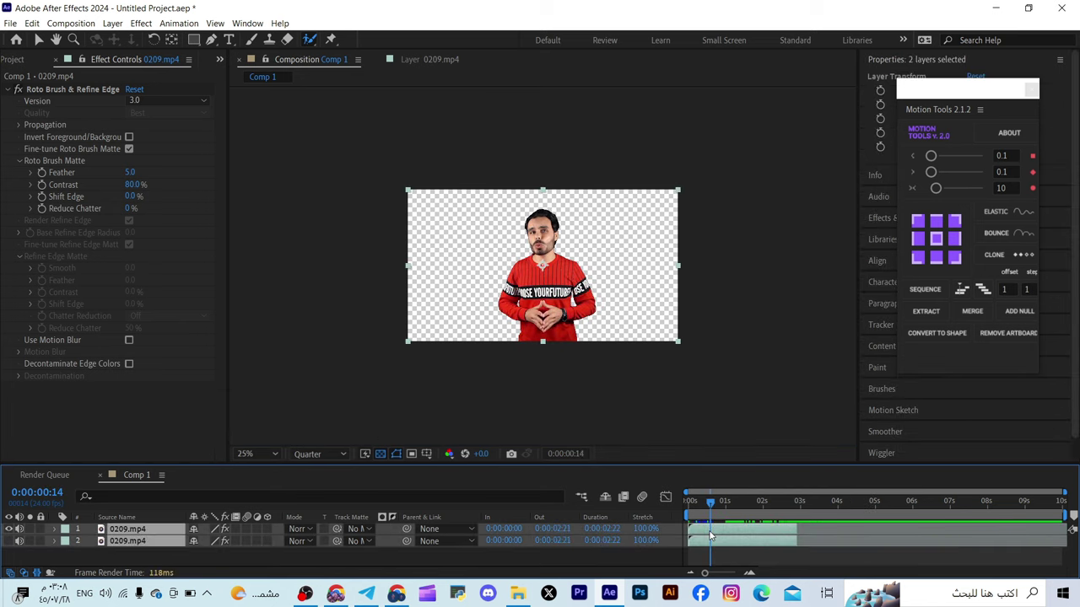
pyautogui.press('space')
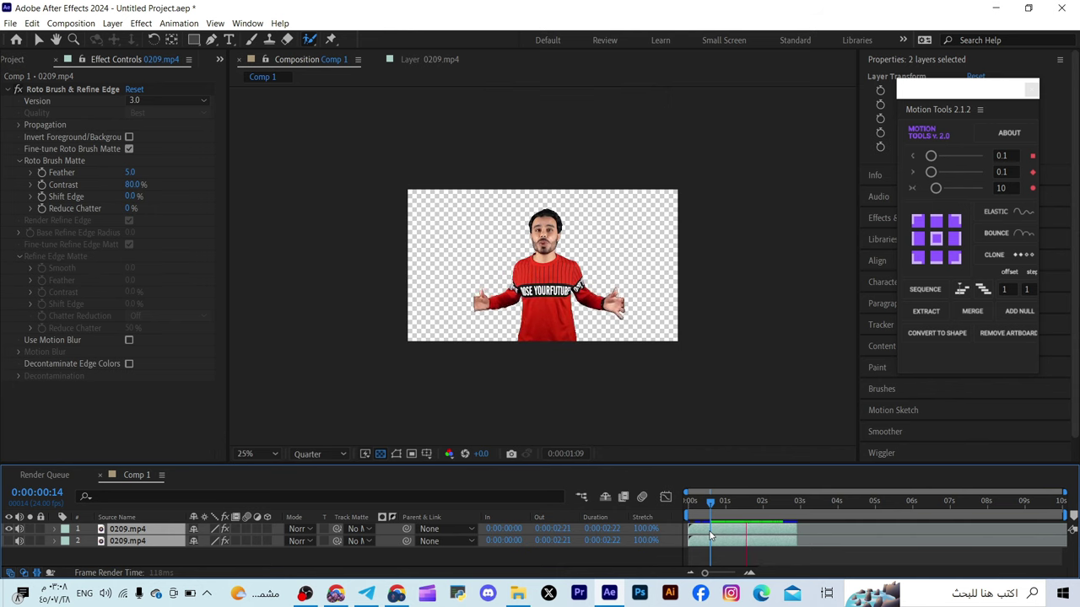
# Step: Extend both 0209.mp4 layers to end at 0:00:07:00 and check the cutout at 0:00:05:01 and 0:00:04:02
pyautogui.moveTo(796, 530); pyautogui.dragTo(951, 531)
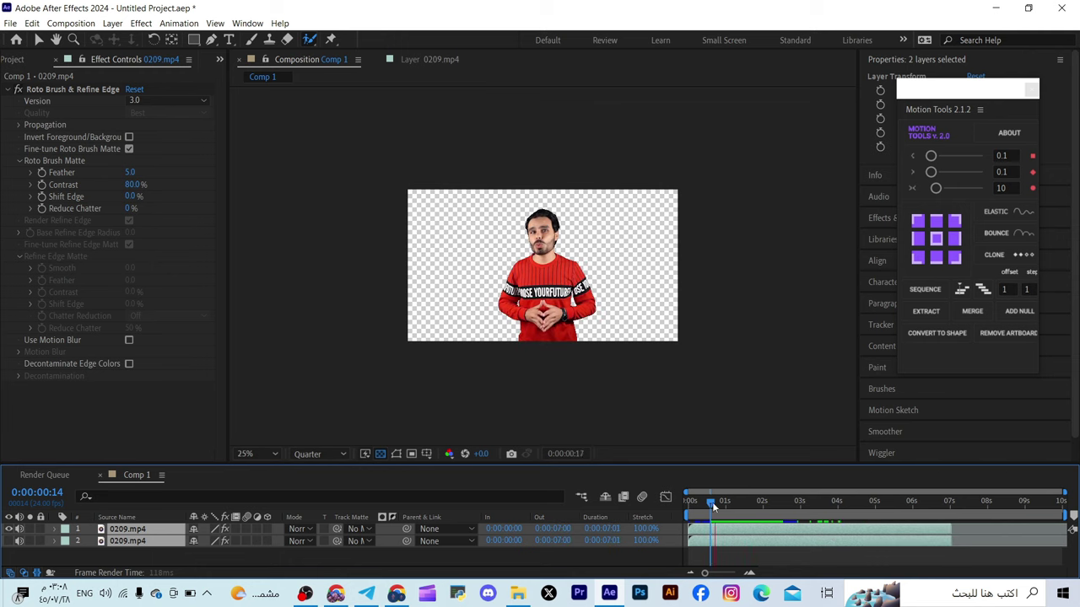
pyautogui.moveTo(712, 502); pyautogui.dragTo(876, 506)
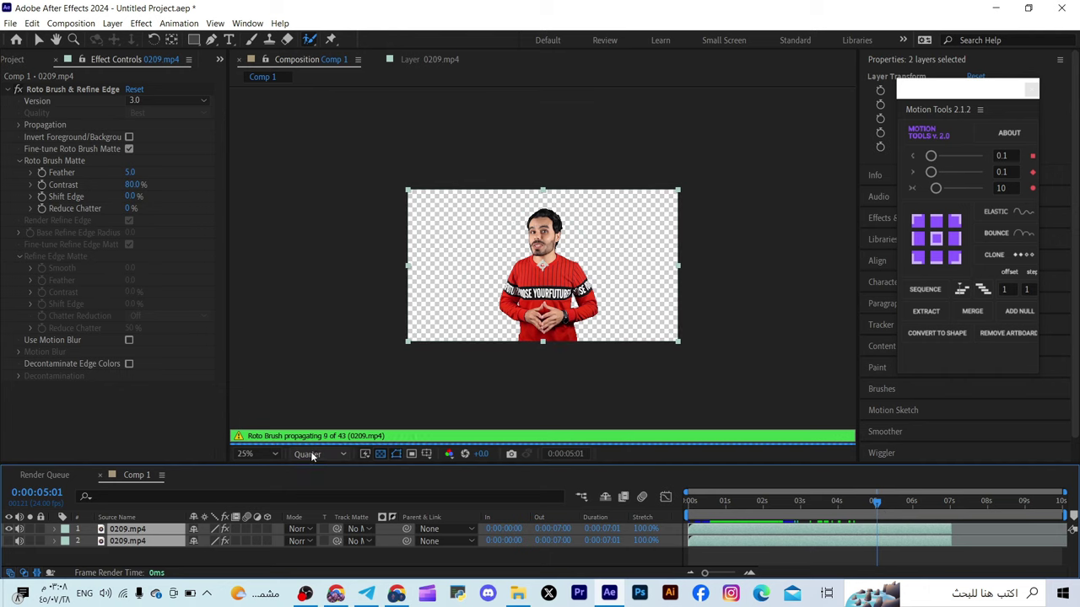
pyautogui.click(840, 503)
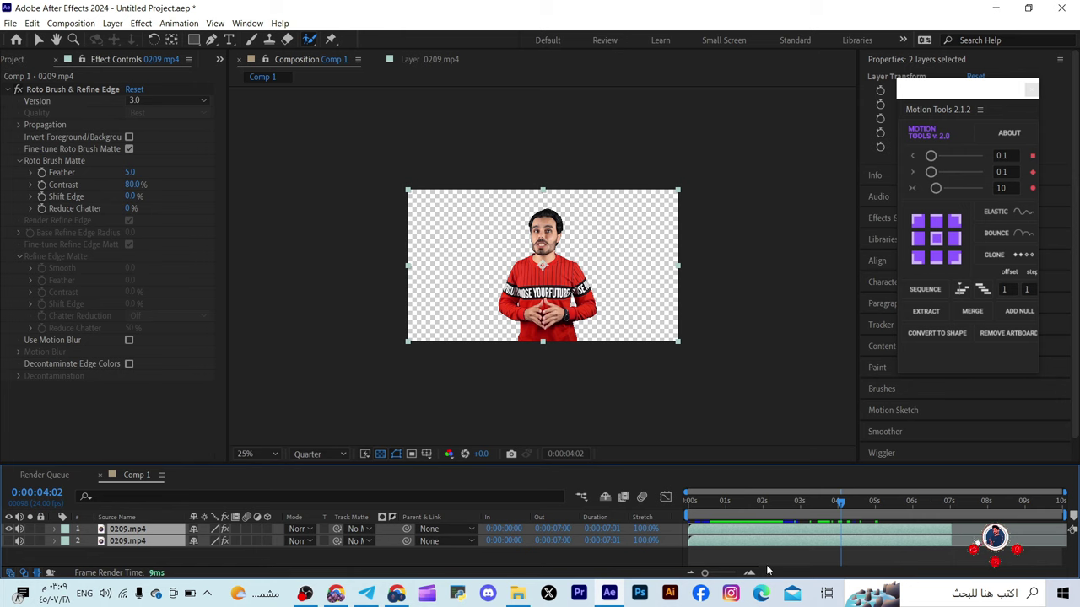
# Step: Create a 1920 x 1080 px solid in pale blue CAE2FE and place it beneath both 0209.mp4 layers
pyautogui.rightClick(316, 555)
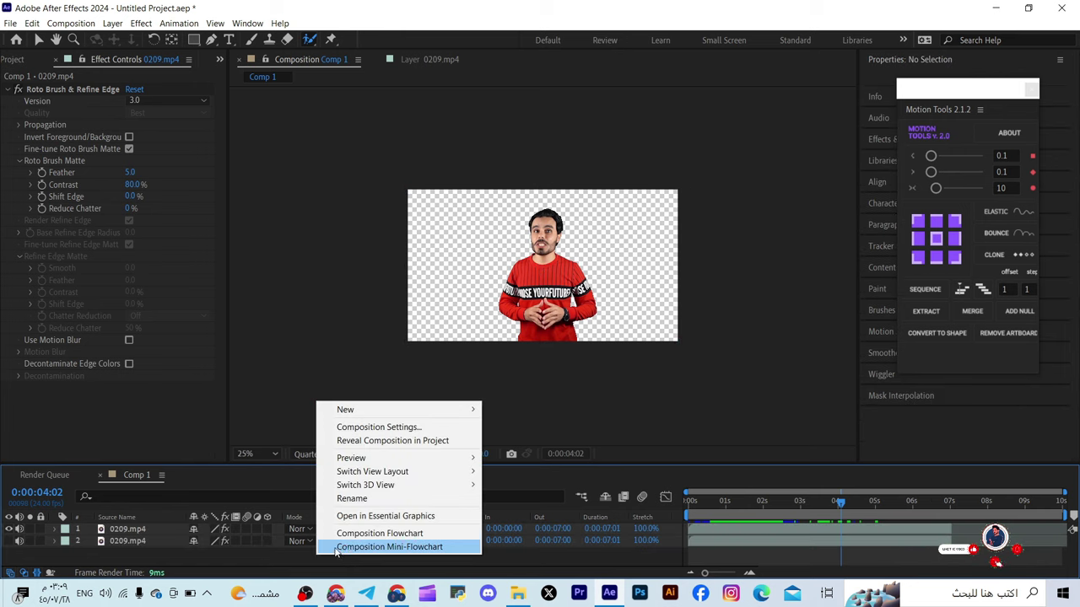
pyautogui.moveTo(374, 410)
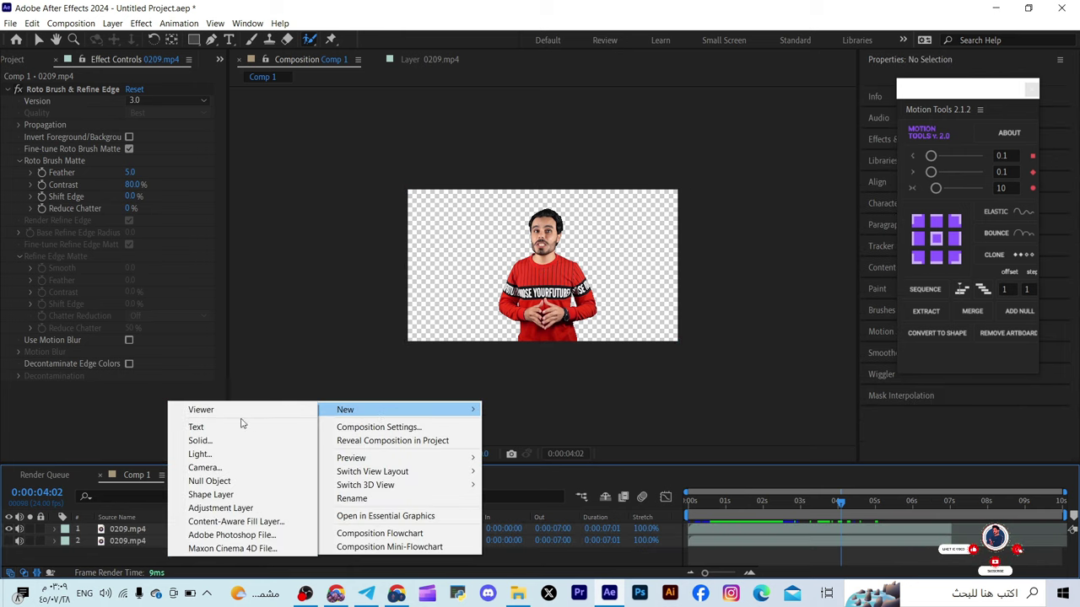
pyautogui.click(235, 440)
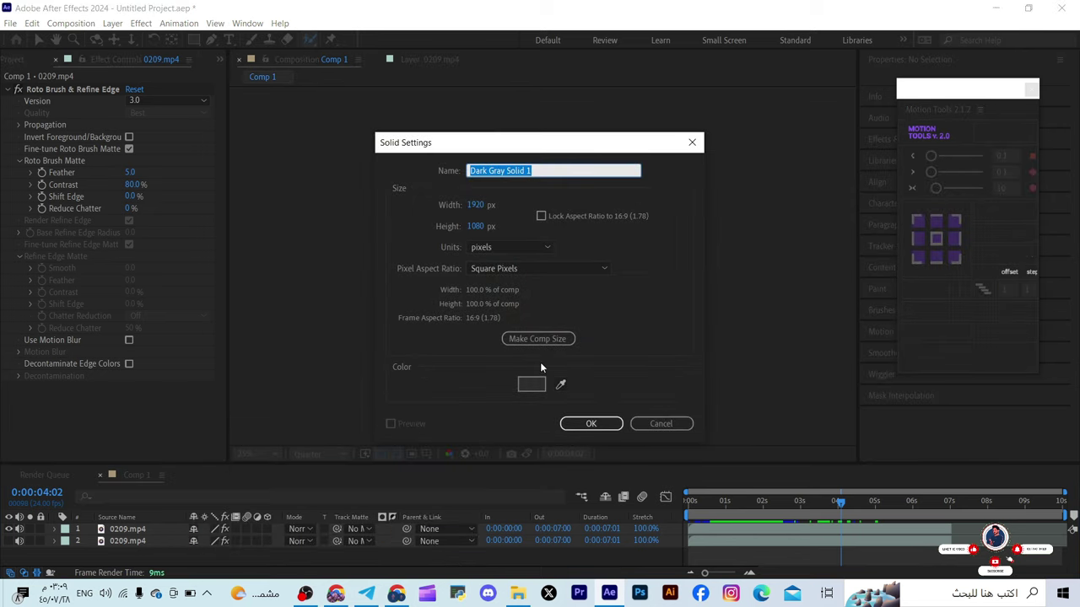
pyautogui.click(531, 384)
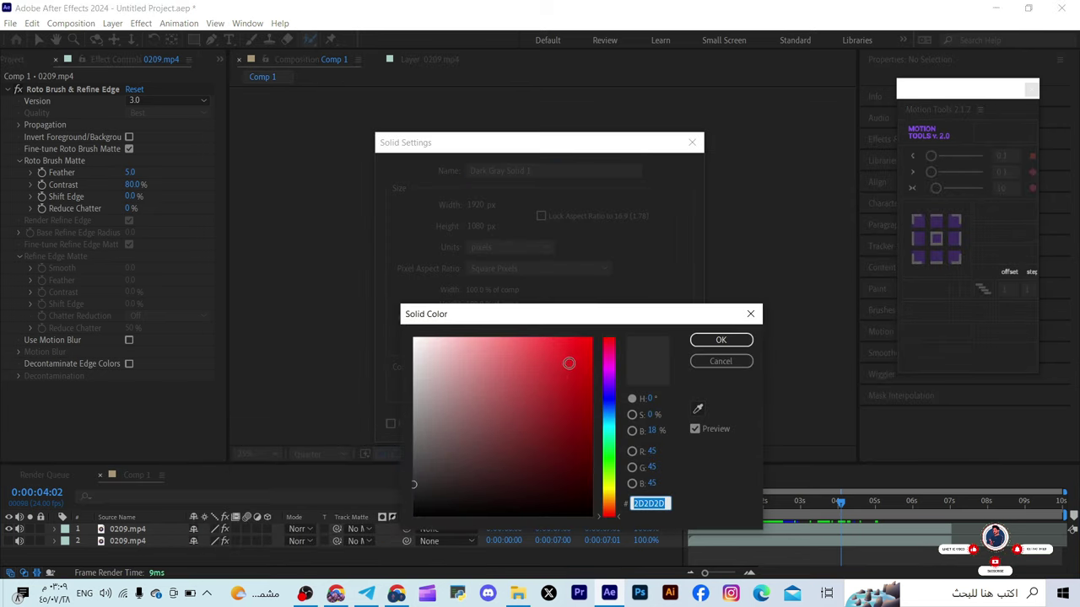
pyautogui.moveTo(569, 363); pyautogui.dragTo(571, 481)
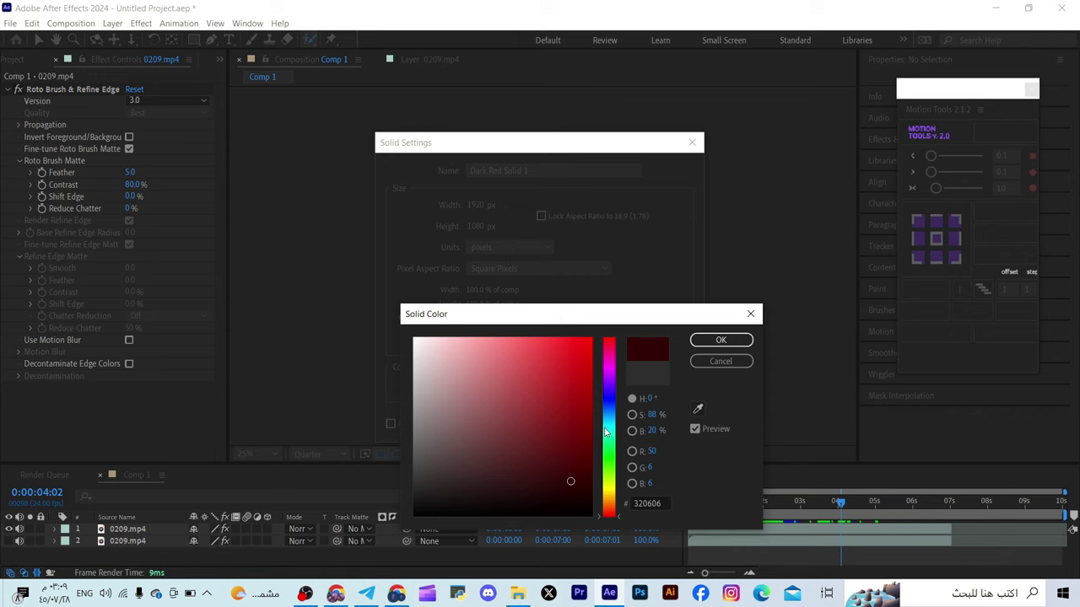
pyautogui.moveTo(604, 432)
pyautogui.mouseDown()
pyautogui.moveTo(614, 419)
pyautogui.moveTo(608, 440)
pyautogui.moveTo(611, 413)
pyautogui.mouseUp()
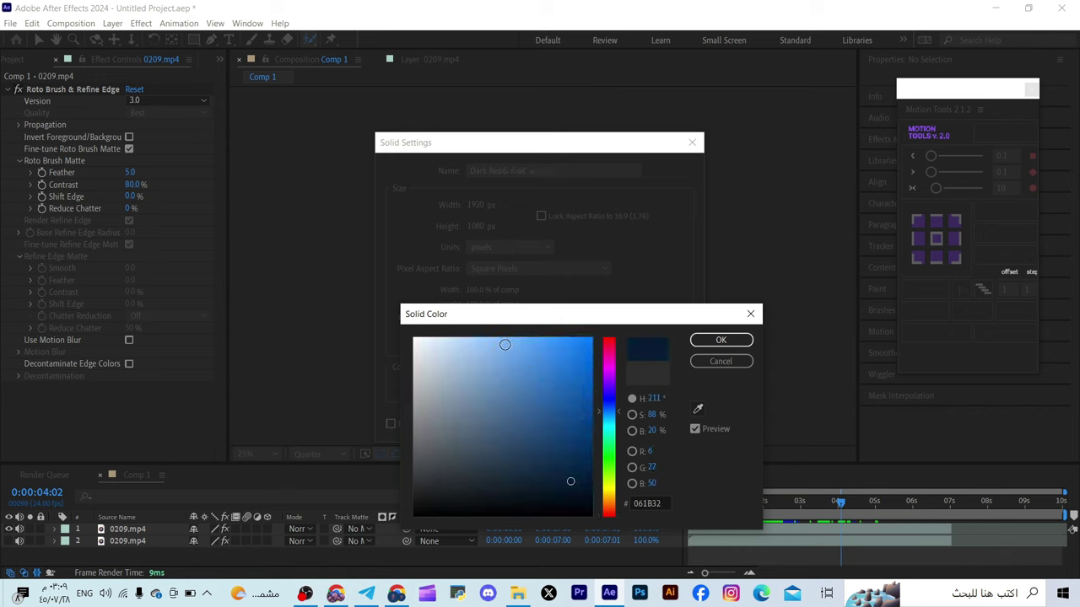
pyautogui.moveTo(505, 344)
pyautogui.mouseDown()
pyautogui.moveTo(437, 337)
pyautogui.moveTo(449, 337)
pyautogui.mouseUp()
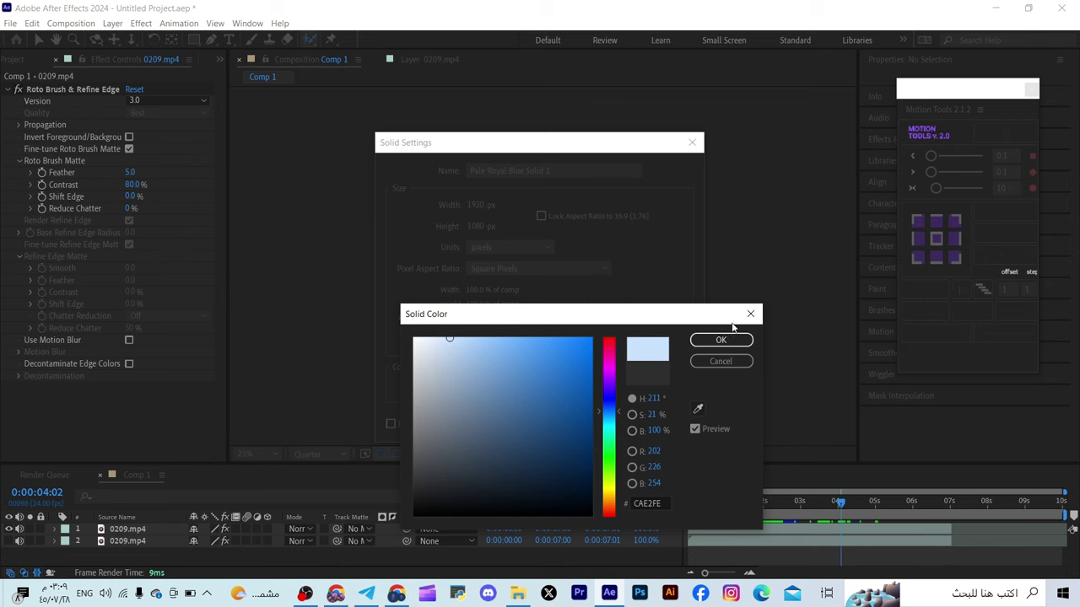
pyautogui.click(717, 340)
pyautogui.click(586, 422)
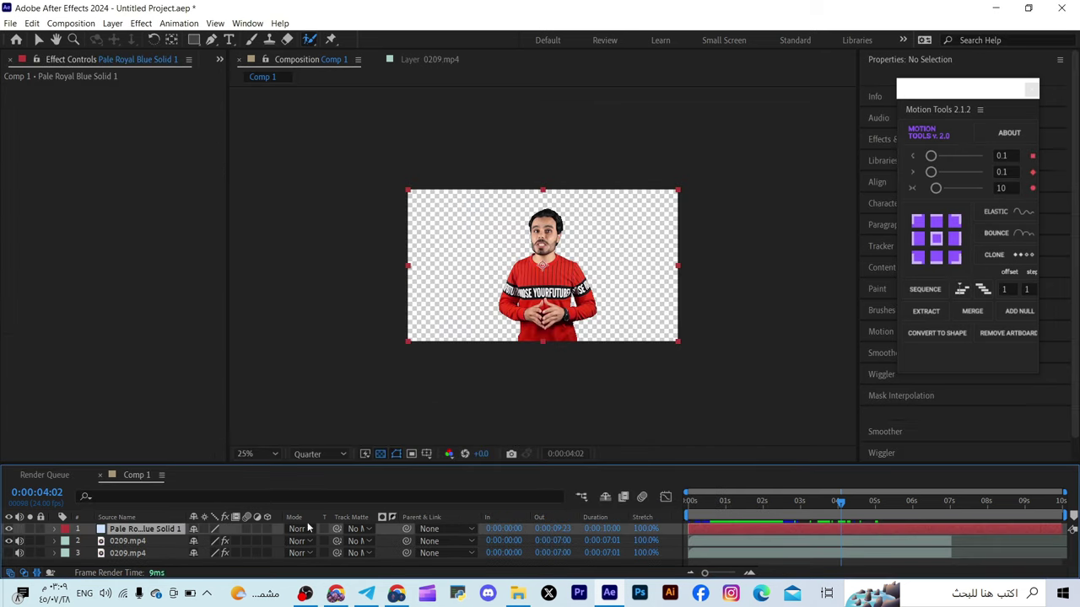
pyautogui.moveTo(158, 530); pyautogui.dragTo(156, 564)
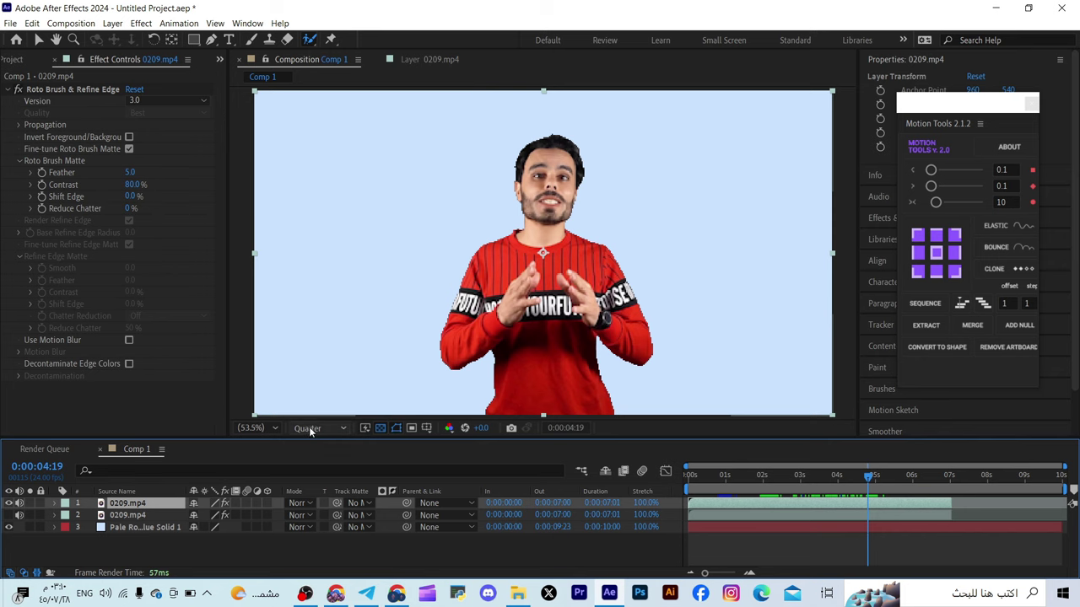
# Step: Set the composition's preview resolution to Full and try adjusting the Roto Brush matte's Feather on the upper 0209.mp4 layer
pyautogui.click(310, 429)
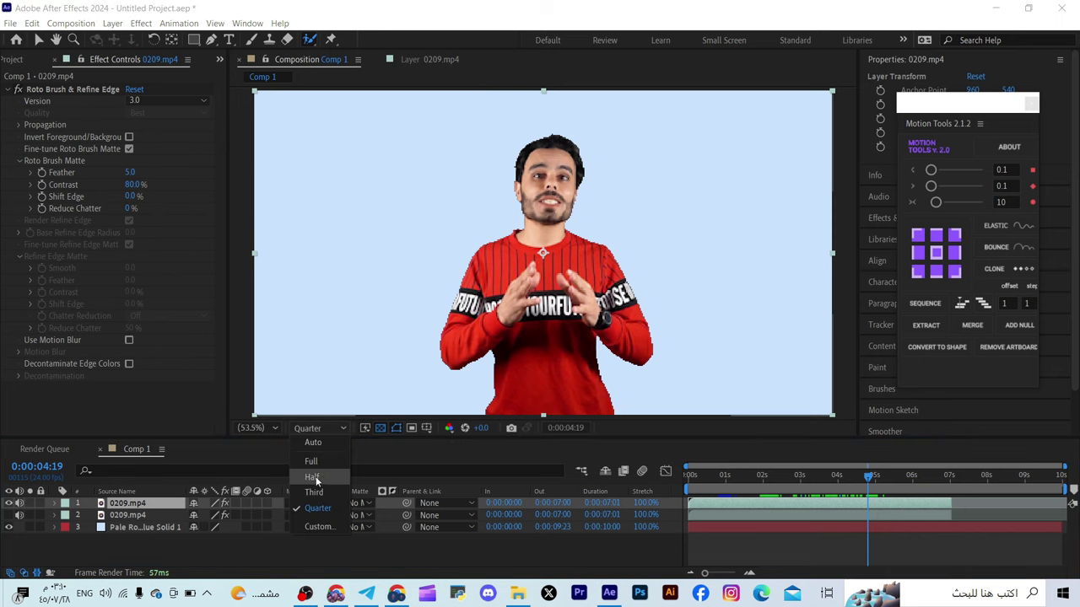
pyautogui.click(310, 461)
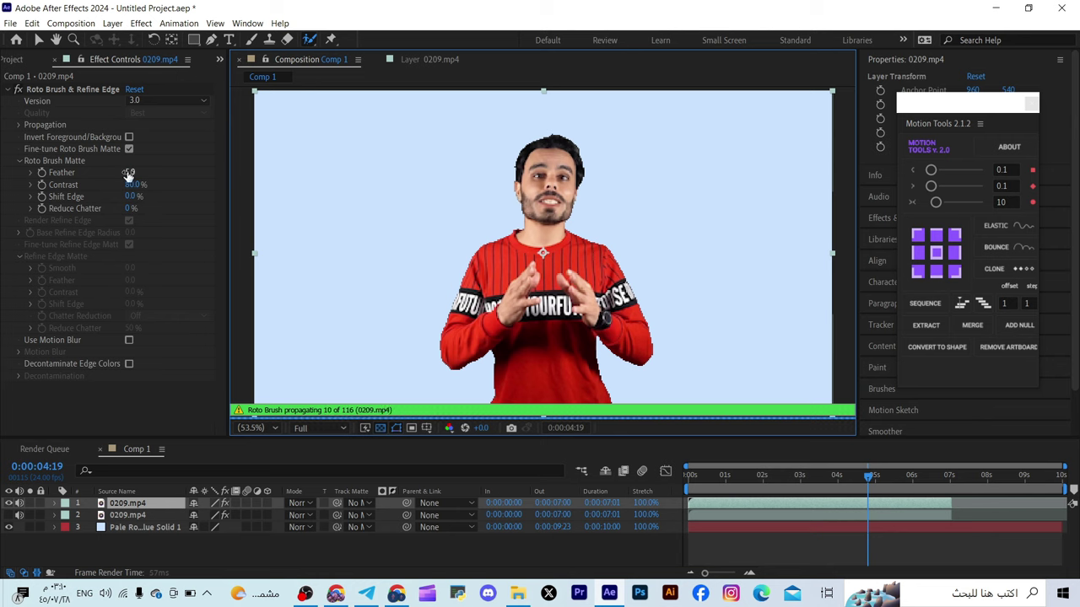
pyautogui.moveTo(128, 173); pyautogui.dragTo(133, 175)
pyautogui.moveTo(142, 171); pyautogui.dragTo(161, 177)
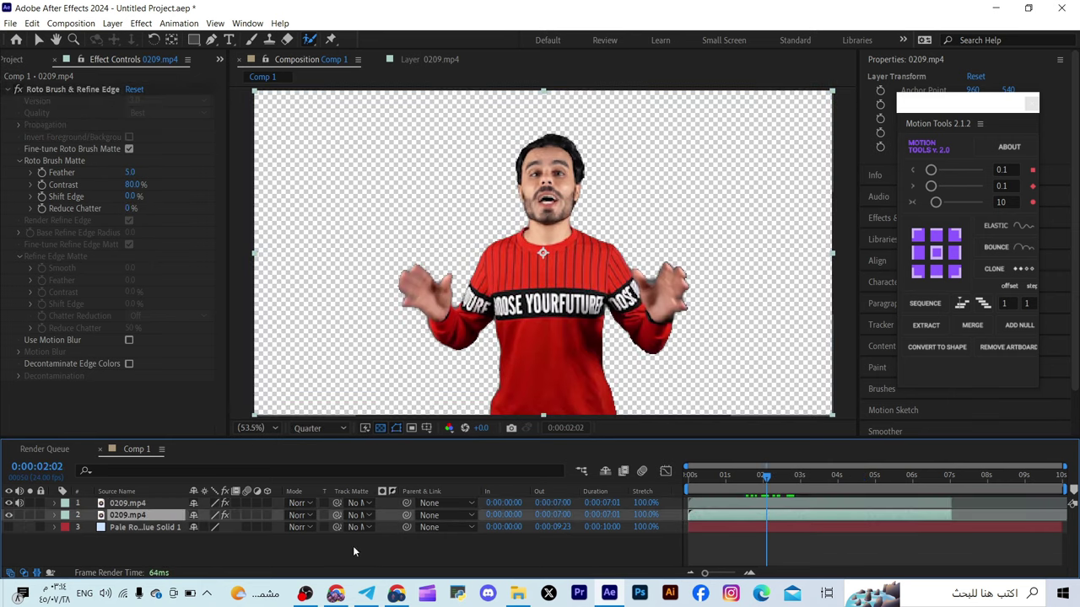
# Step: Remove the Roto Brush & Refine Edge effect from the lower 0209.mp4 layer and check the frame at 0:00:01:07
pyautogui.click(54, 517)
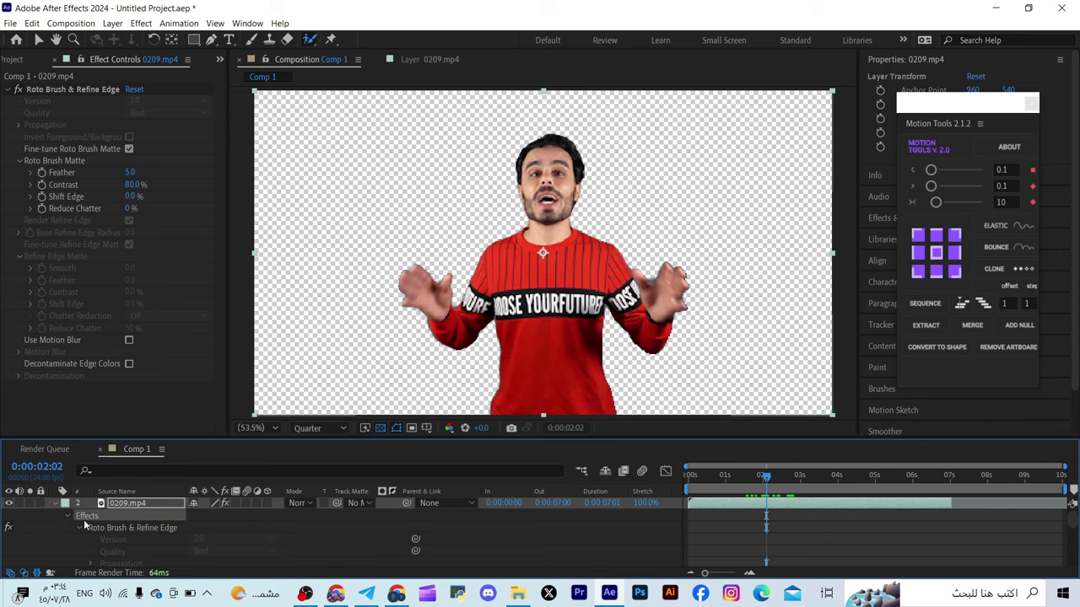
pyautogui.press('Delete')
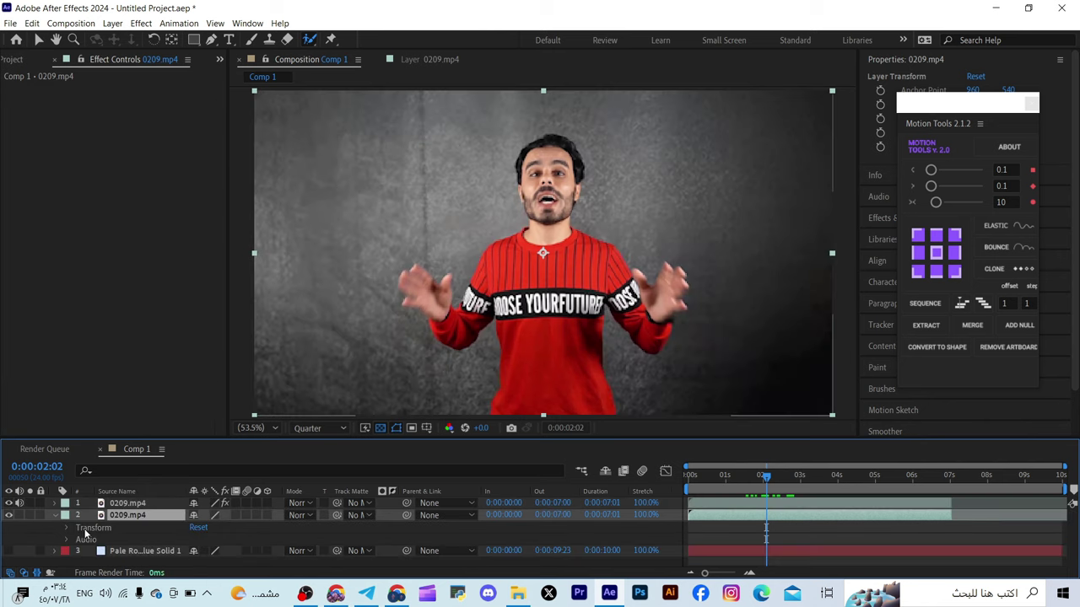
pyautogui.moveTo(767, 477); pyautogui.dragTo(736, 493)
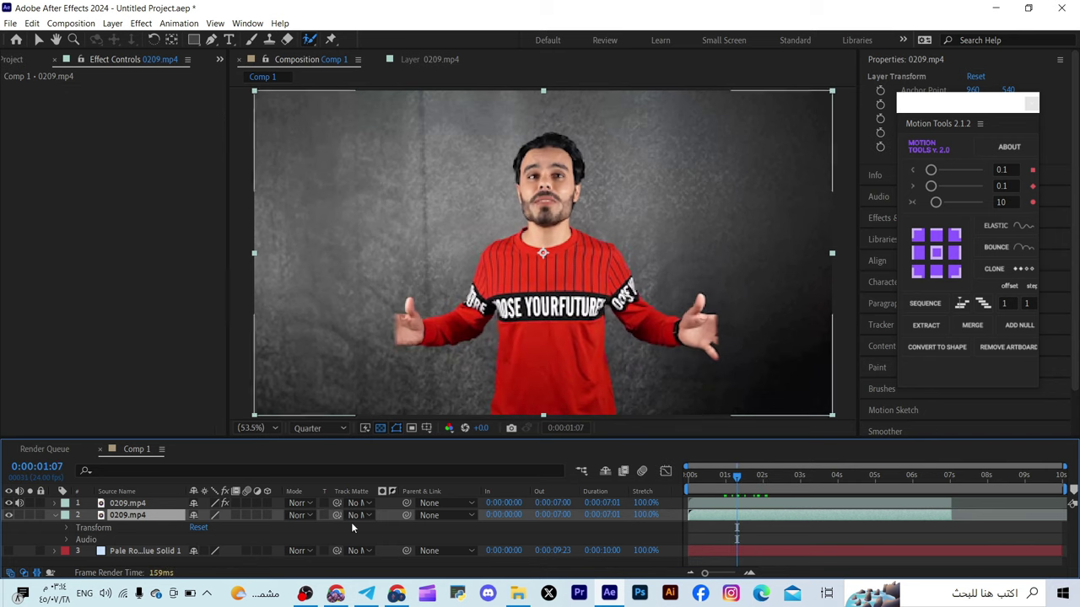
# Step: At 0:00:03:00, draw a green rectangle about 456 x 419 px and position it against the man's head and shoulder
pyautogui.moveTo(933, 103); pyautogui.dragTo(88, 115)
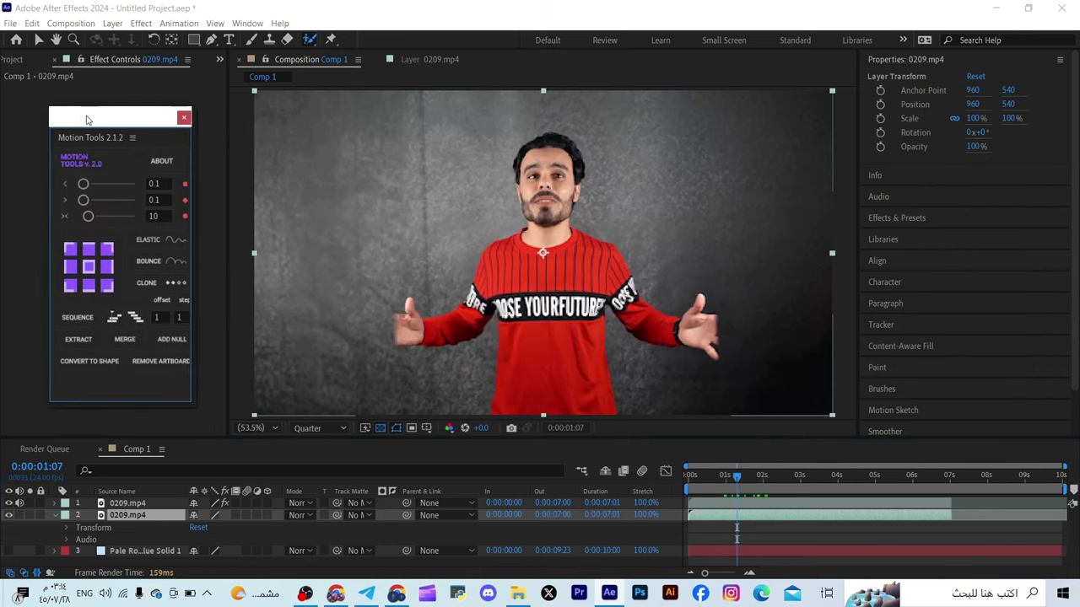
pyautogui.click(905, 41)
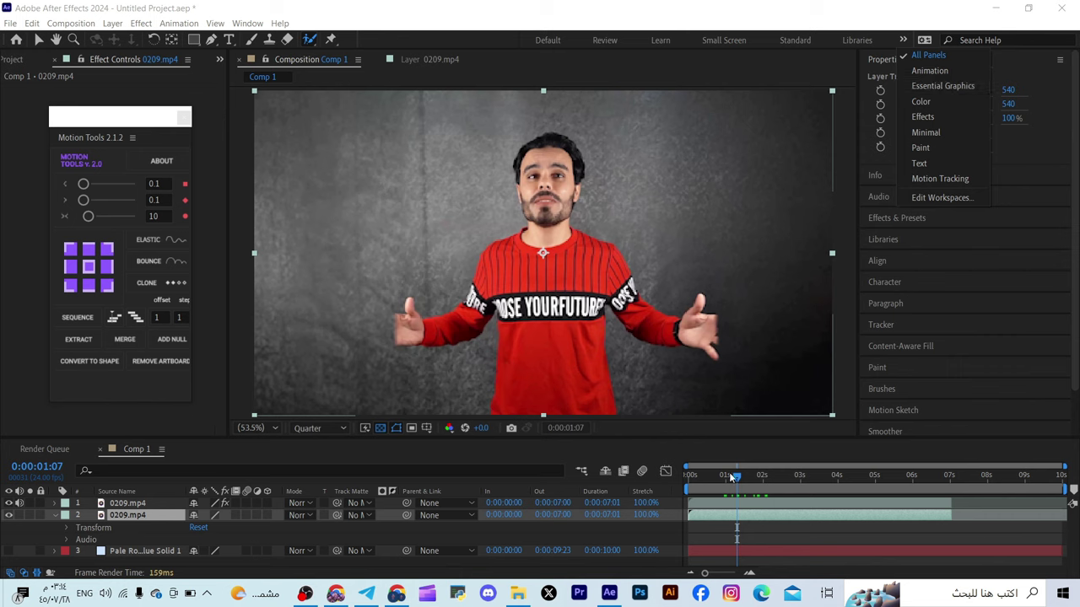
pyautogui.moveTo(739, 481); pyautogui.dragTo(800, 483)
pyautogui.press('q')
pyautogui.moveTo(363, 118); pyautogui.dragTo(501, 244)
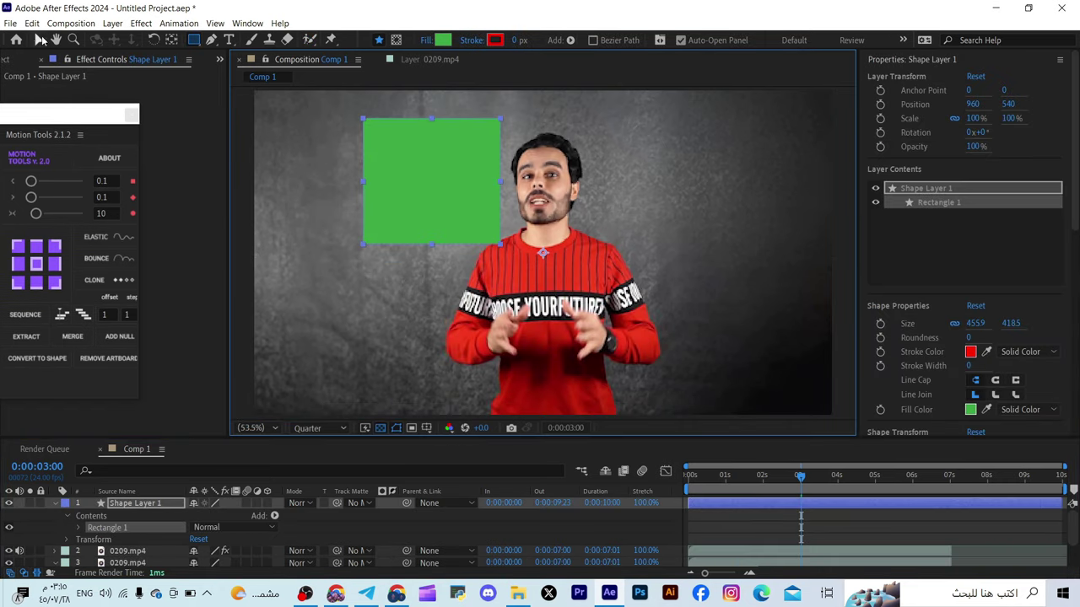
pyautogui.click(40, 39)
pyautogui.moveTo(470, 185); pyautogui.dragTo(486, 205)
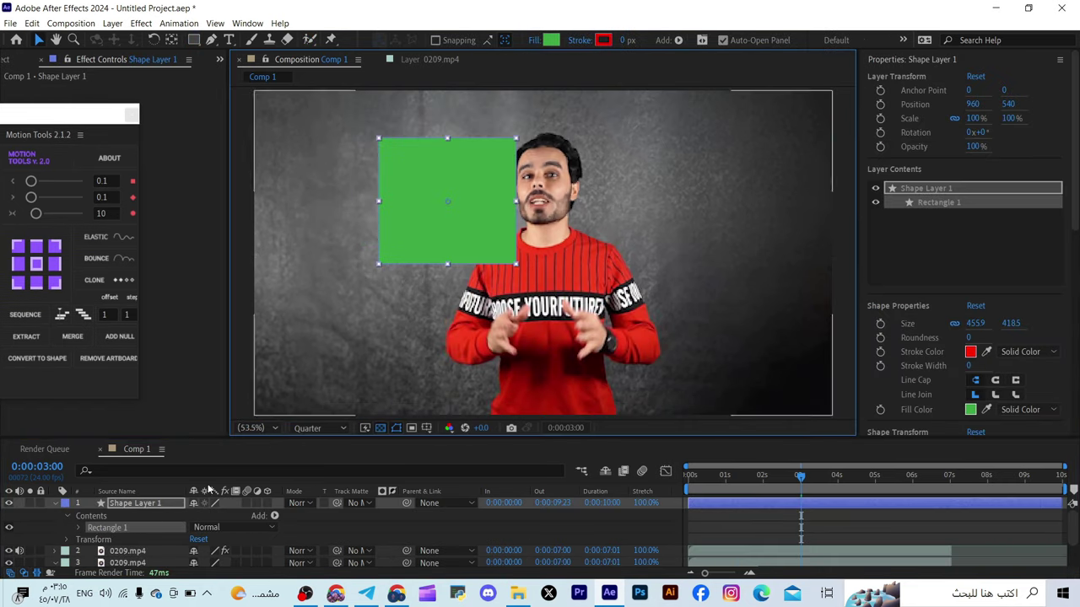
# Step: Place the rectangle's shape layer between the two 0209.mp4 layers so it sits behind the man
pyautogui.click(135, 504)
pyautogui.scroll(-2, 143, 519)
pyautogui.click(54, 524)
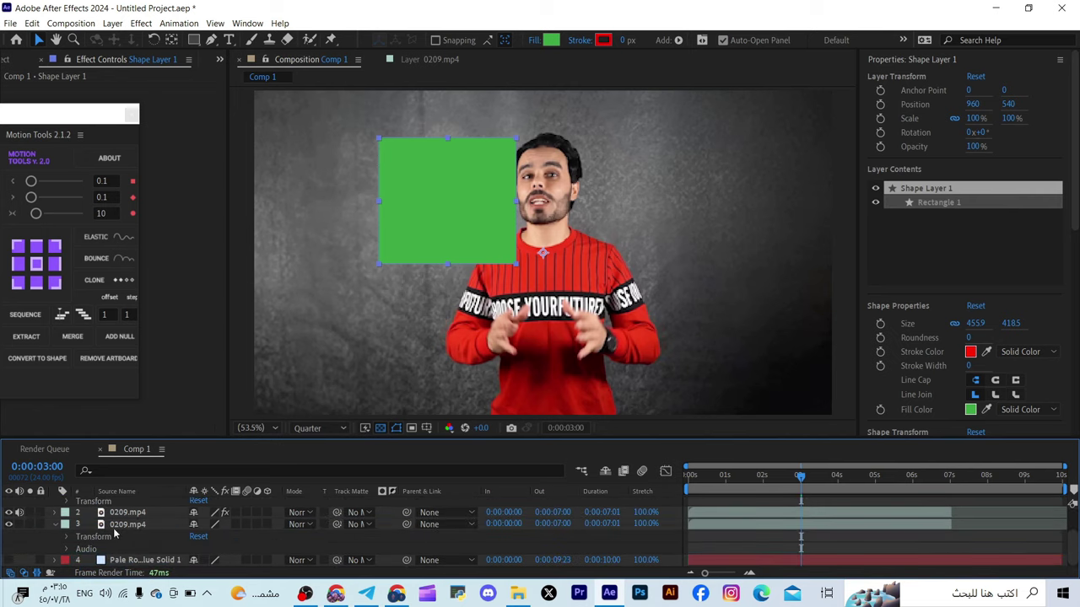
pyautogui.press('Delete')
pyautogui.hotkey('ctrl', 'z')
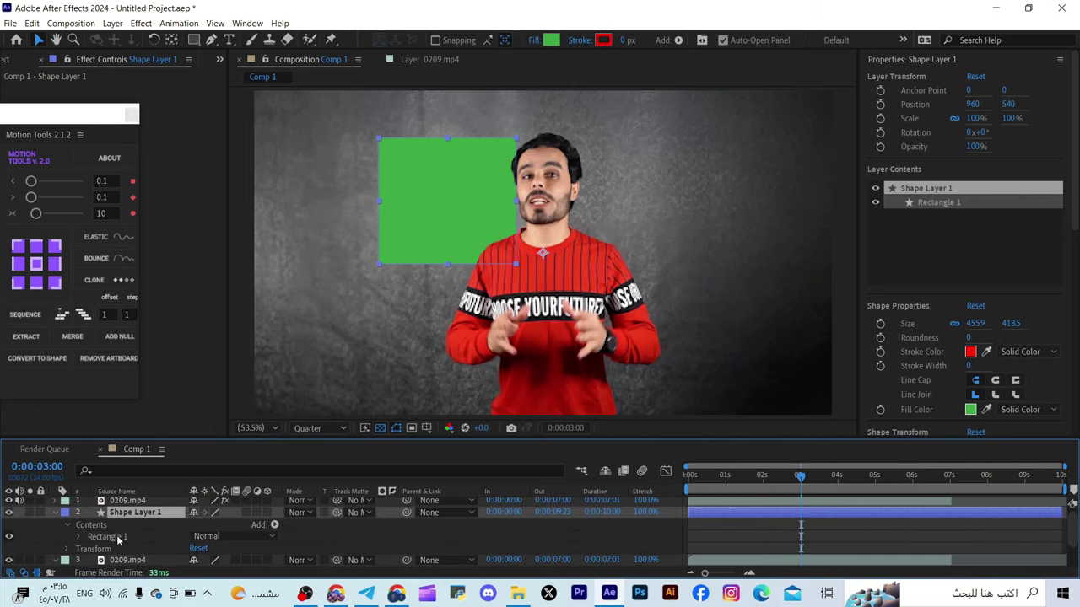
pyautogui.hotkey('ctrl', 'shift', 'z')
pyautogui.hotkey('ctrl', 'z')
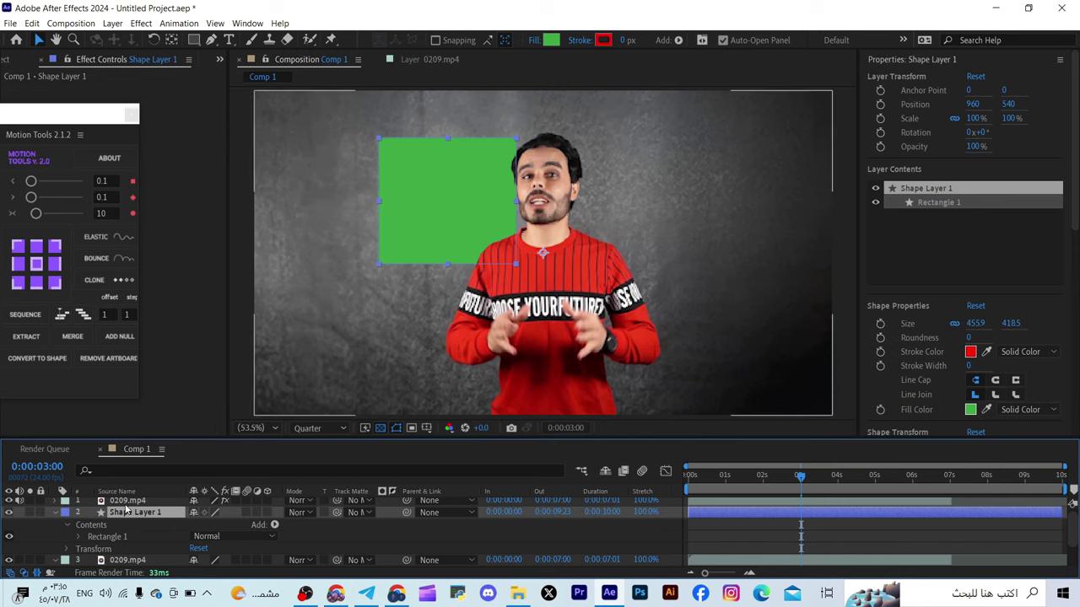
# Step: Move the green rectangle to the other side of the man, behind his head and raised hand at 0:00:02:10
pyautogui.click(128, 502)
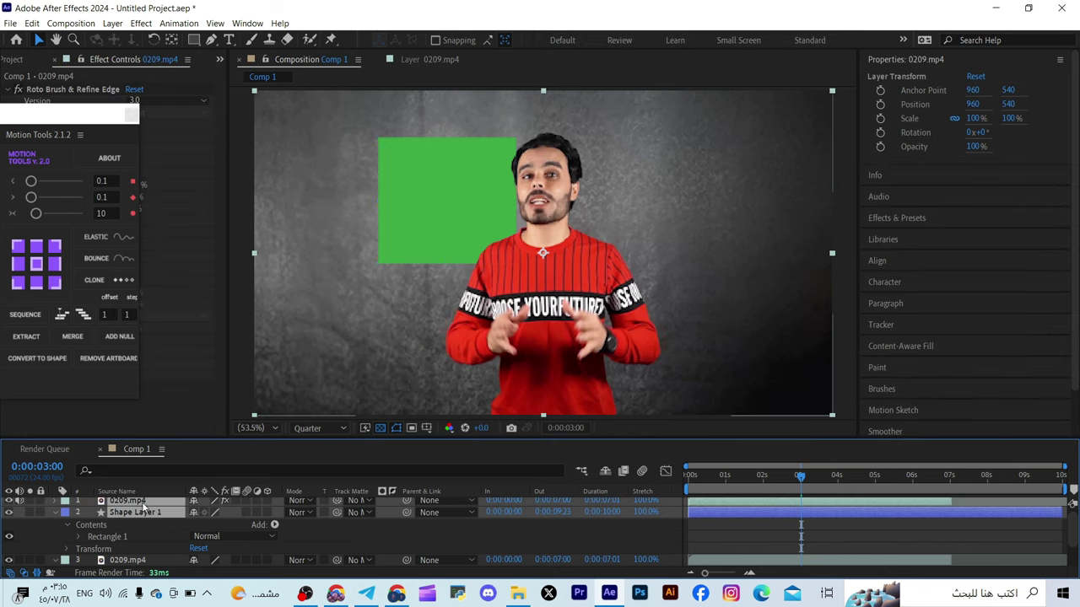
pyautogui.click(128, 512)
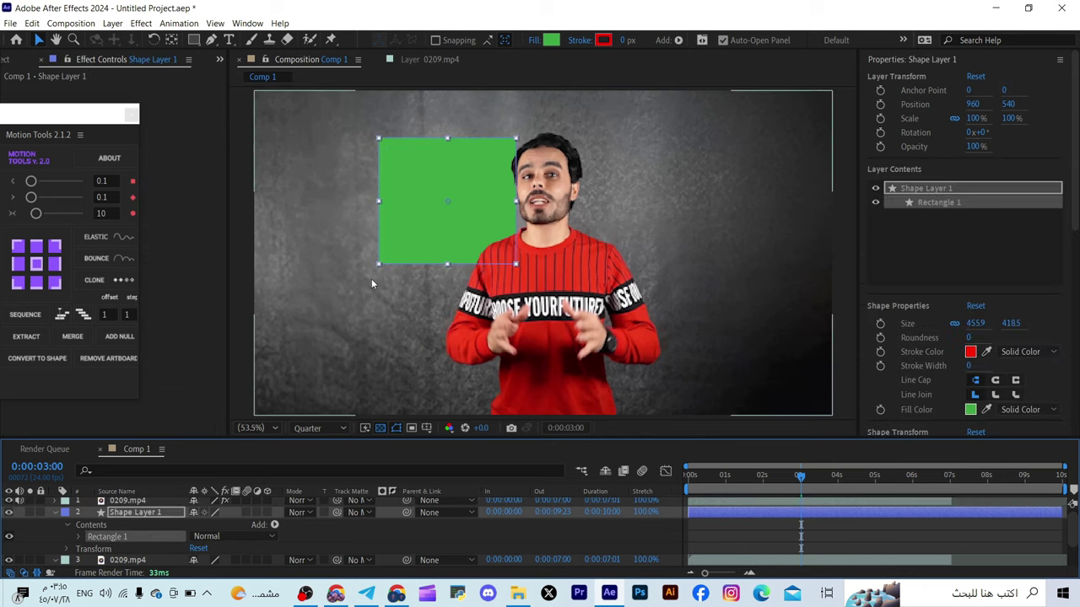
pyautogui.moveTo(435, 230); pyautogui.dragTo(610, 254)
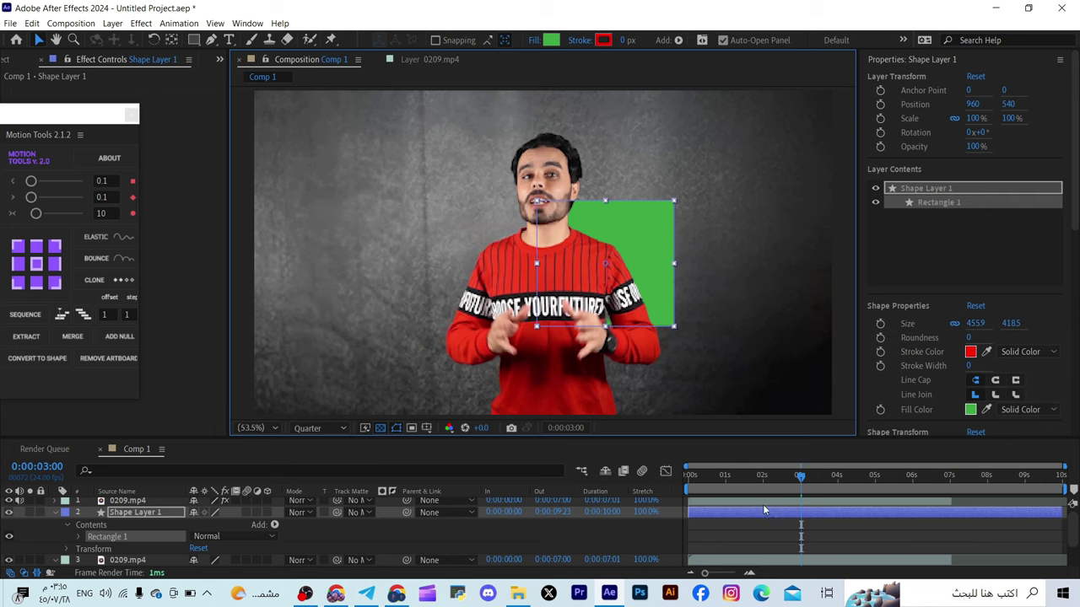
pyautogui.moveTo(799, 481)
pyautogui.mouseDown()
pyautogui.moveTo(755, 481)
pyautogui.moveTo(779, 481)
pyautogui.mouseUp()
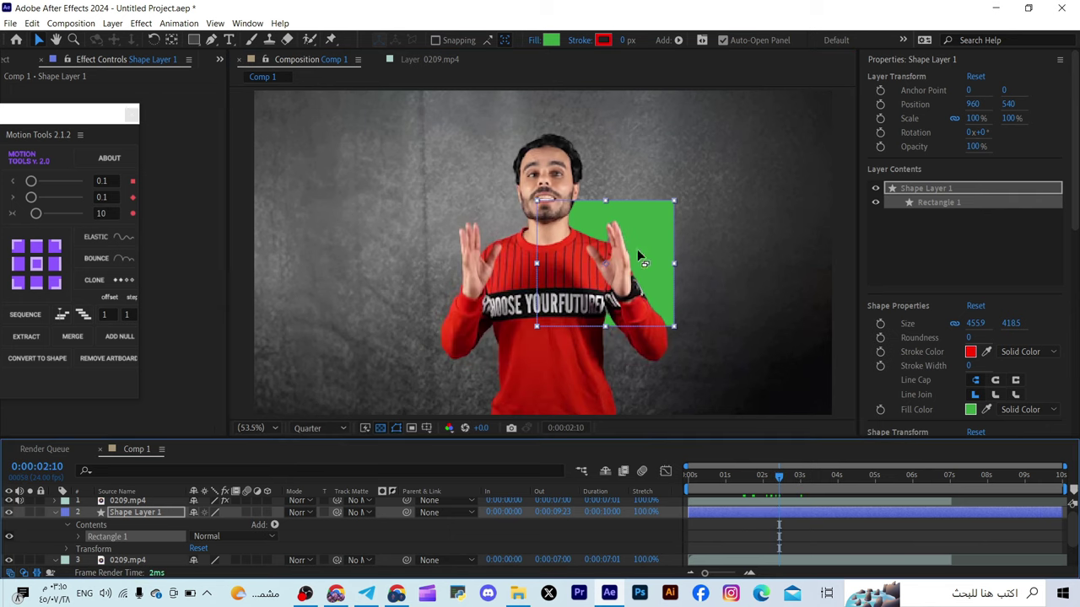
pyautogui.moveTo(638, 242); pyautogui.dragTo(658, 212)
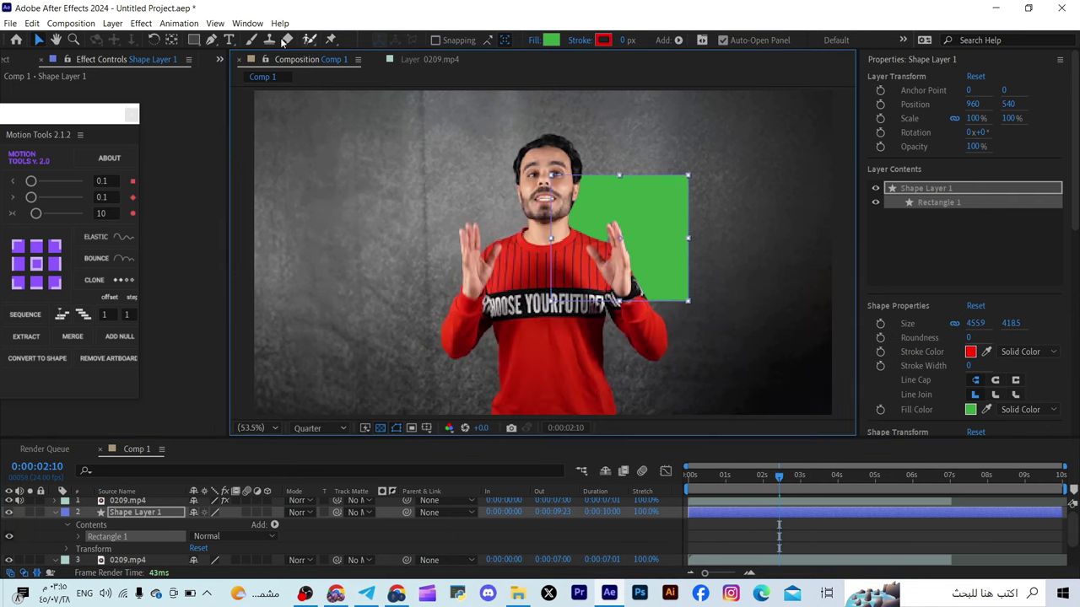
# Step: Add a text layer reading "تفريغ الفدويهات بافتر افكت" beside the man, between the upper 0209.mp4 layer and the rectangle's shape layer
pyautogui.click(230, 42)
pyautogui.click(451, 227)
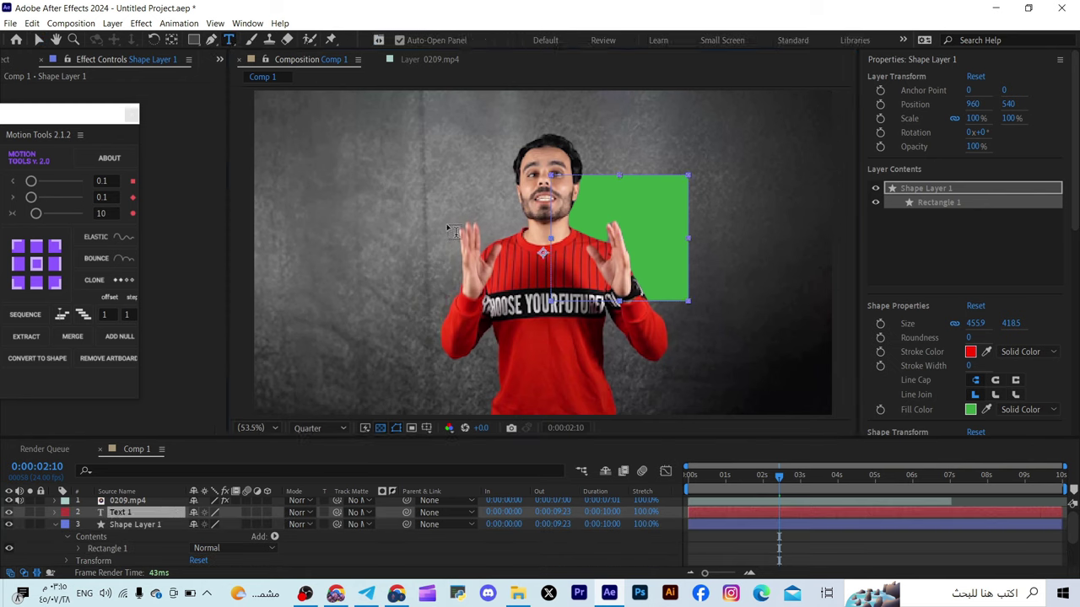
pyautogui.write('jtc')
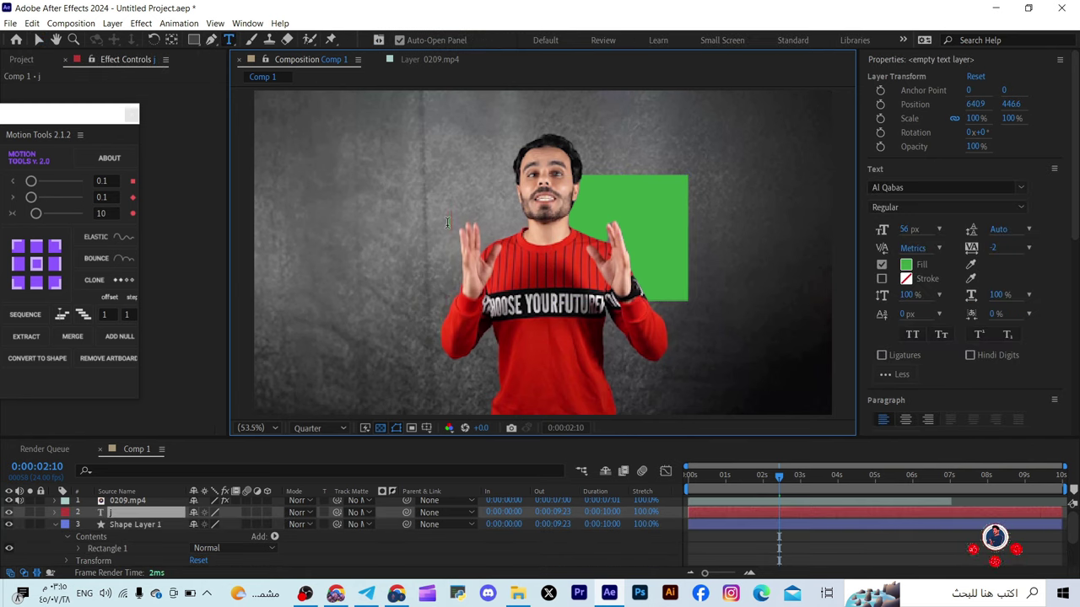
pyautogui.press('BackSpace')
pyautogui.press('BackSpace')
pyautogui.press('BackSpace')
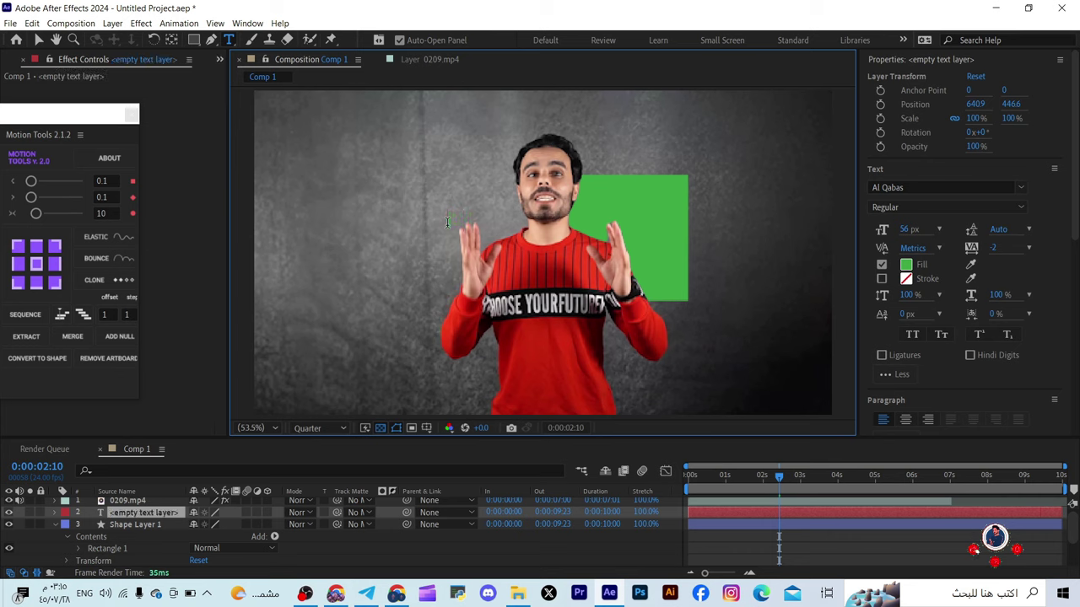
pyautogui.write('تفؤ')
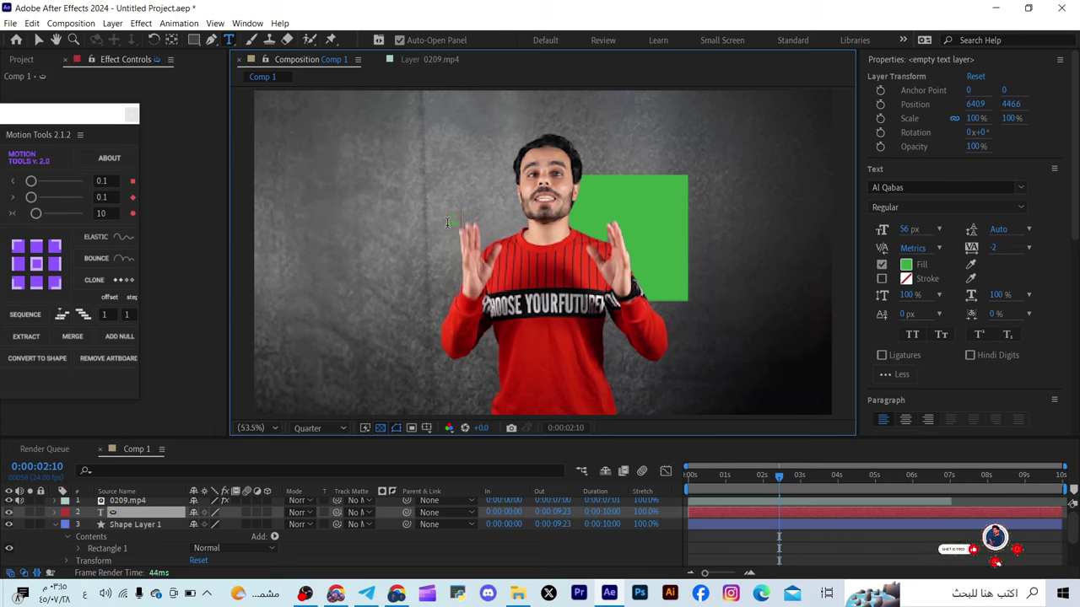
pyautogui.write('يغ')
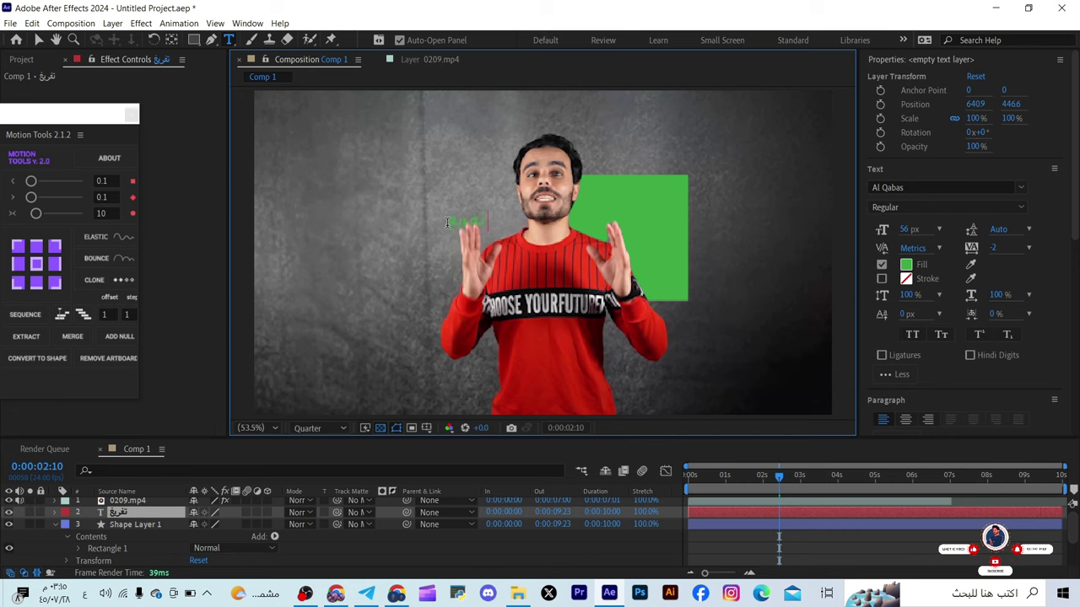
pyautogui.write(' القدوي')
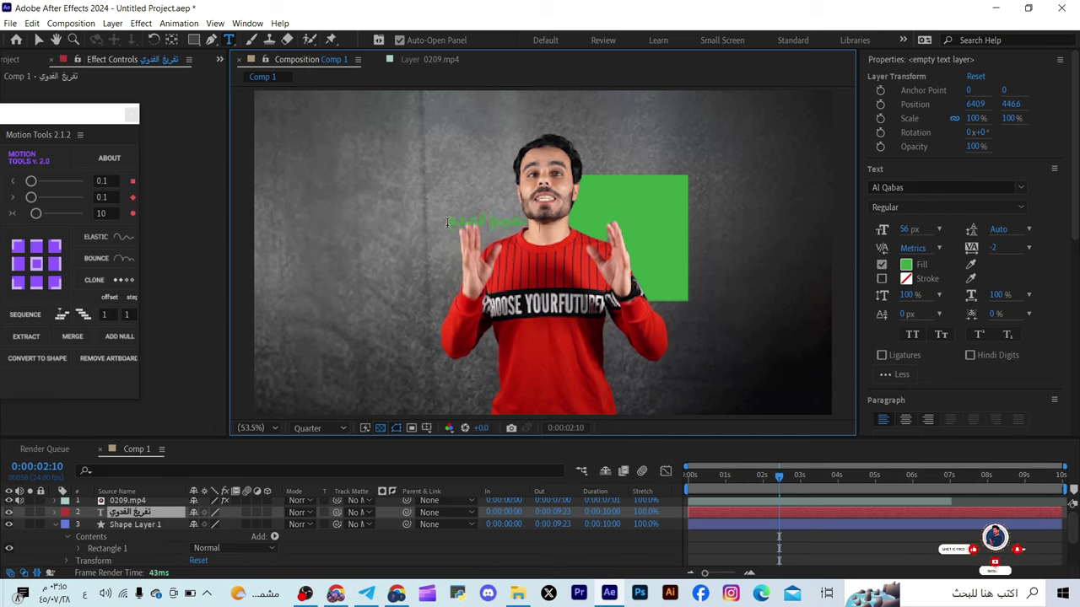
pyautogui.write('هات با')
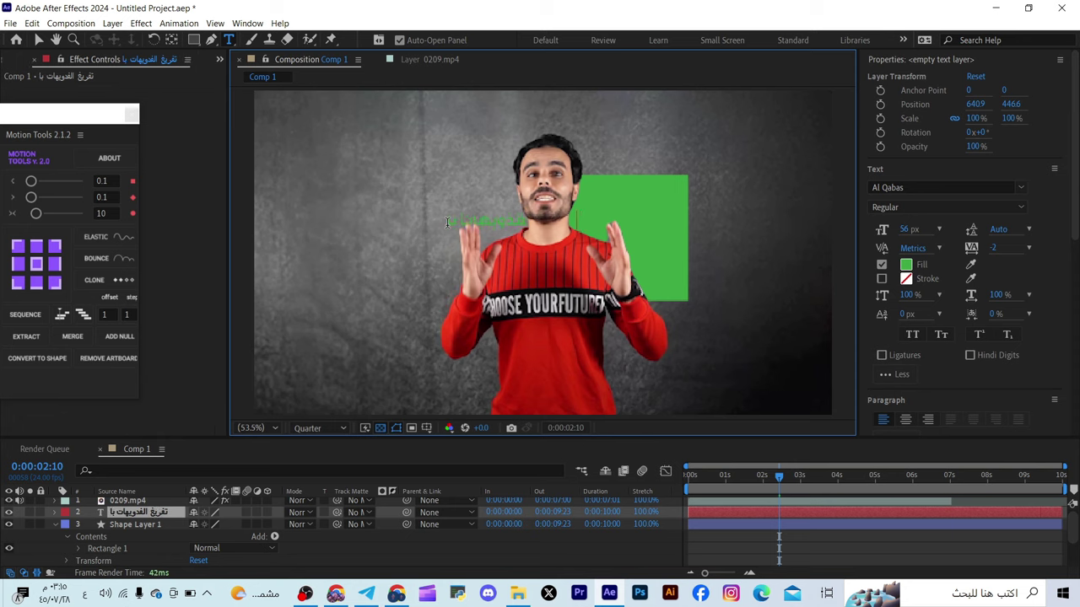
pyautogui.write('فتر افك')
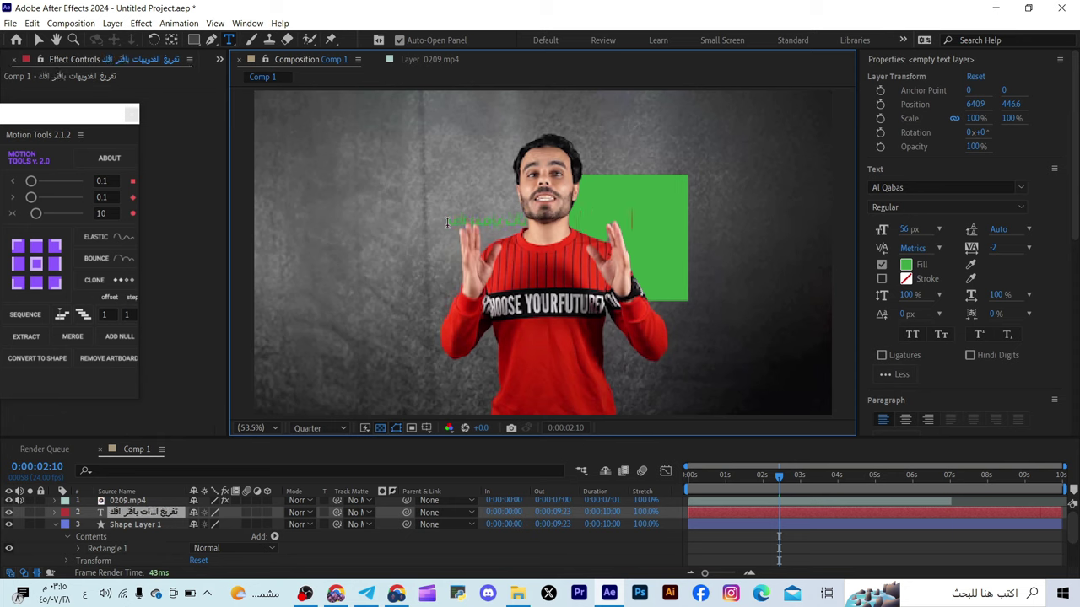
pyautogui.write('ت')
pyautogui.click(38, 40)
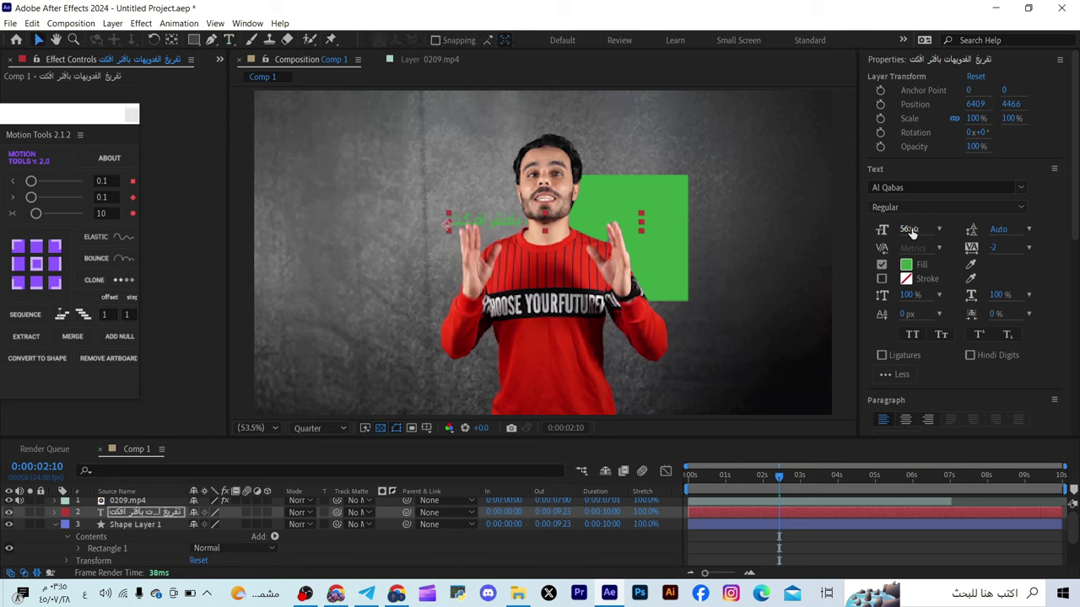
# Step: Set the Arabic text's font size to 152 px and its fill colour to a bright crimson red
pyautogui.moveTo(909, 229); pyautogui.dragTo(920, 269)
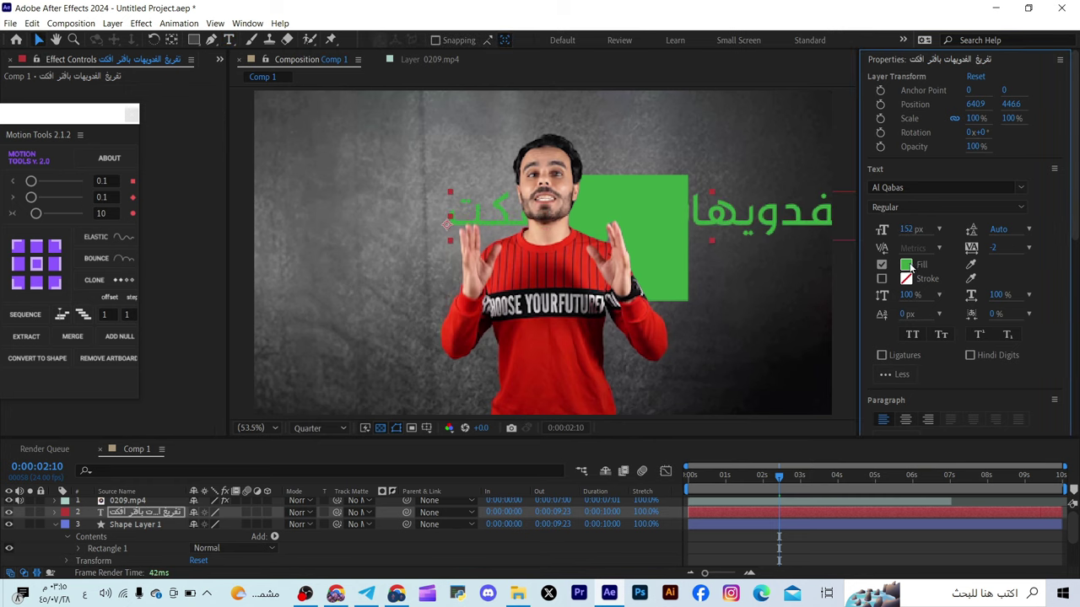
pyautogui.click(906, 264)
pyautogui.click(610, 357)
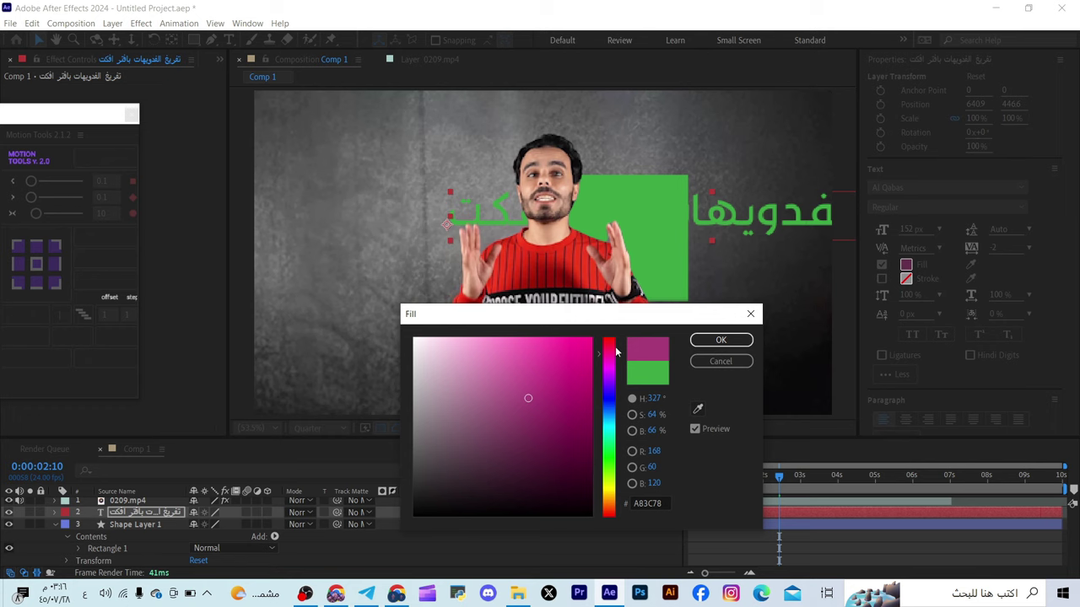
pyautogui.click(609, 347)
pyautogui.click(588, 339)
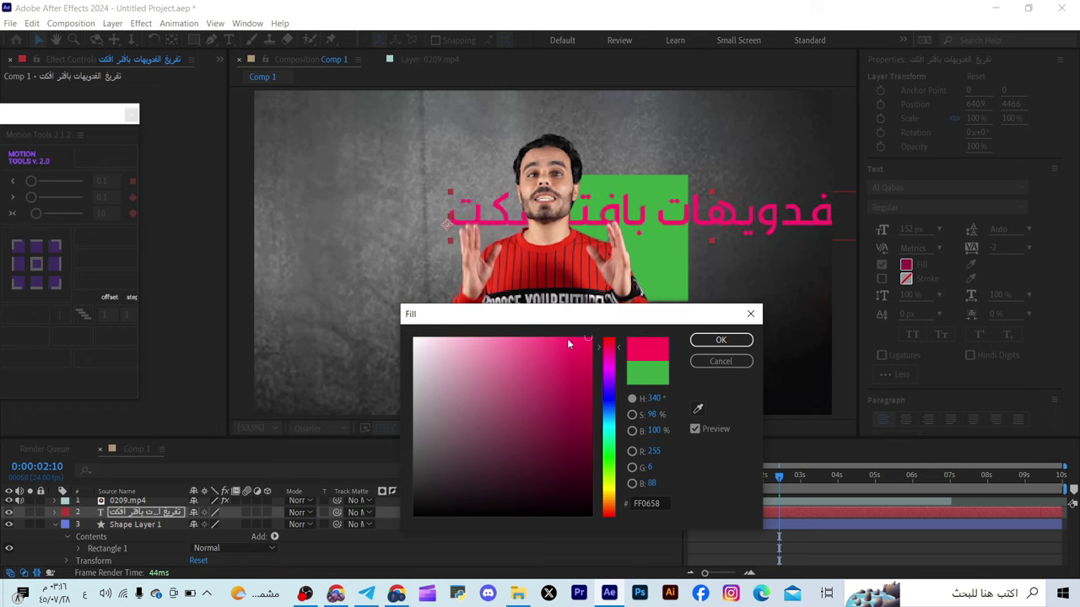
pyautogui.moveTo(567, 343)
pyautogui.mouseDown()
pyautogui.moveTo(547, 332)
pyautogui.moveTo(584, 326)
pyautogui.mouseUp()
pyautogui.click(611, 344)
pyautogui.click(720, 340)
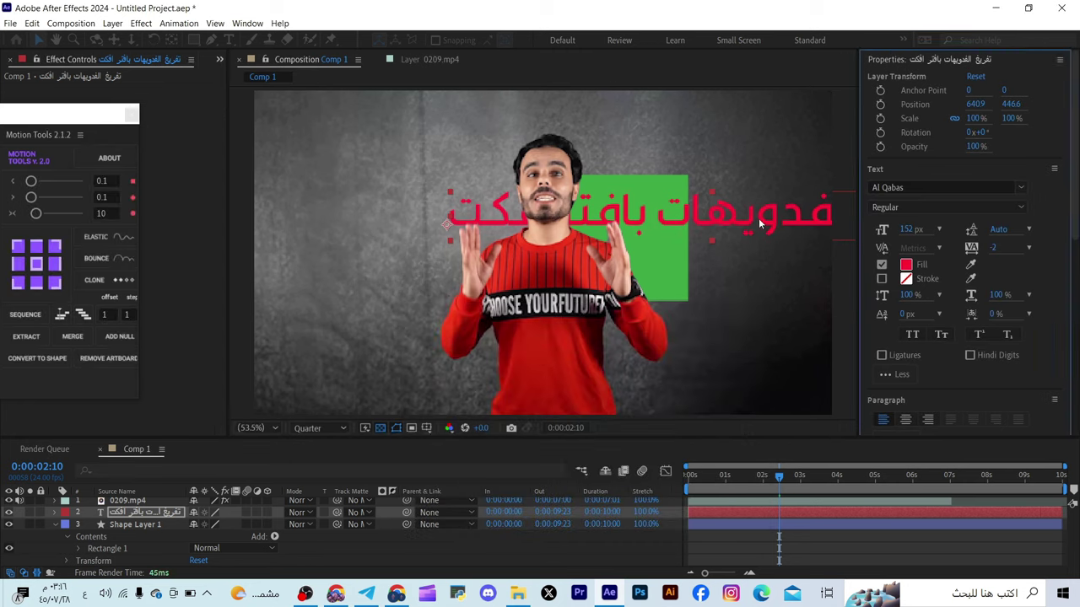
# Step: Position the text across the frame behind the man's head at about 87.8, 424.2 and hide the green rectangle's layer
pyautogui.moveTo(758, 218); pyautogui.dragTo(594, 211)
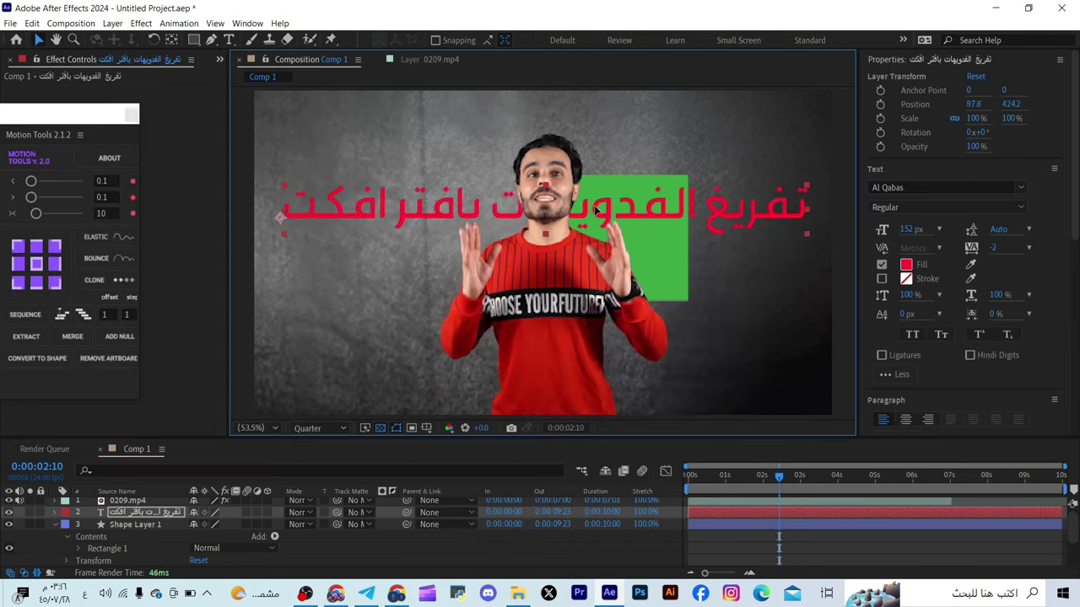
pyautogui.click(132, 525)
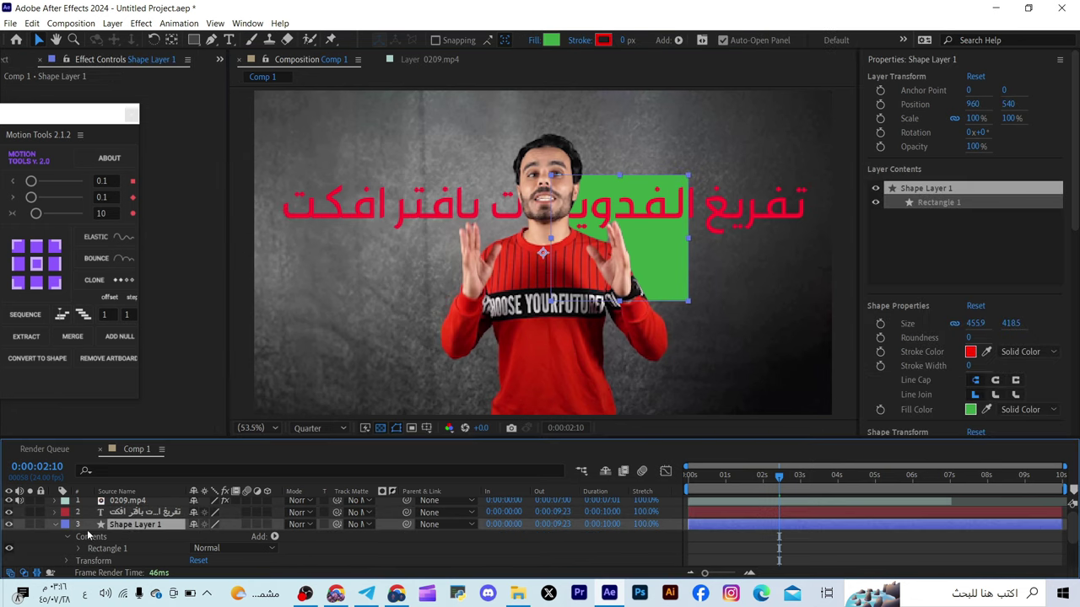
pyautogui.click(10, 525)
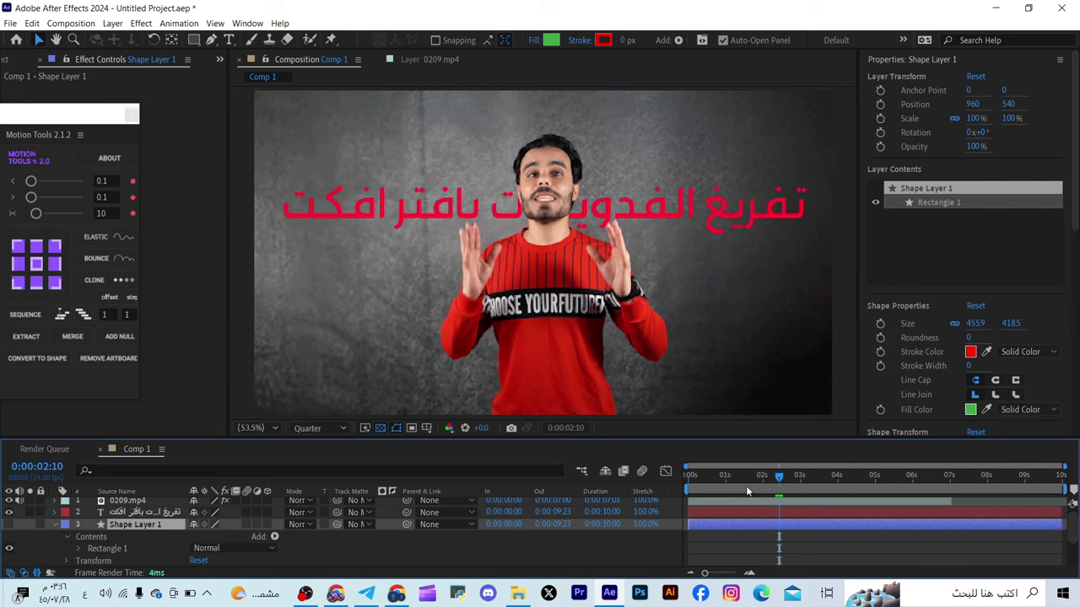
# Step: Play from 0:00:01:11 to 0:00:03:12, duplicate the text layer, and hide the upper copy
pyautogui.moveTo(746, 486)
pyautogui.mouseDown()
pyautogui.moveTo(714, 489)
pyautogui.moveTo(744, 485)
pyautogui.mouseUp()
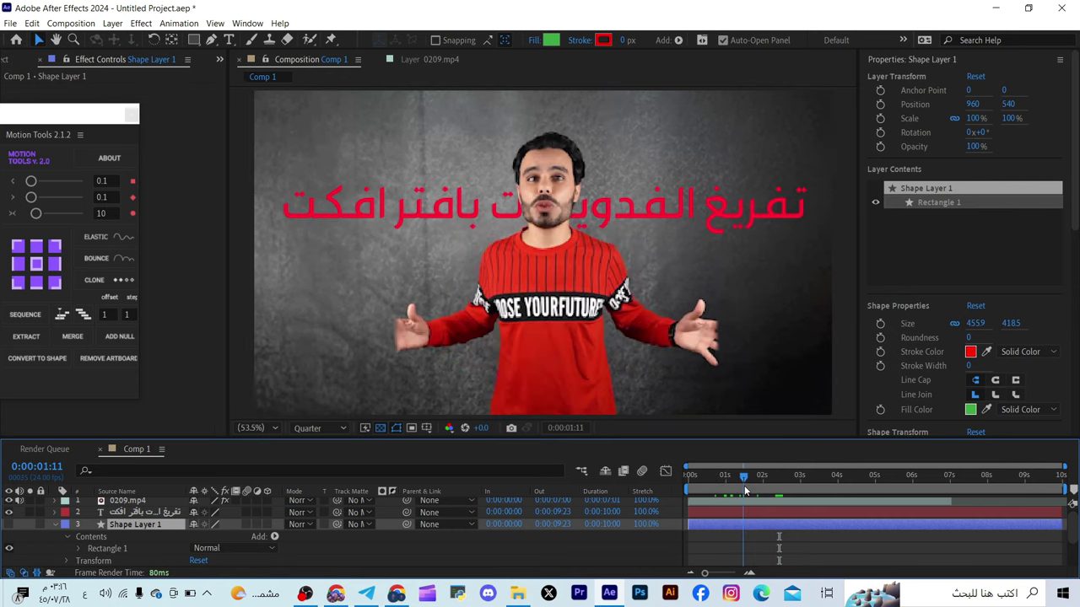
pyautogui.press('space')
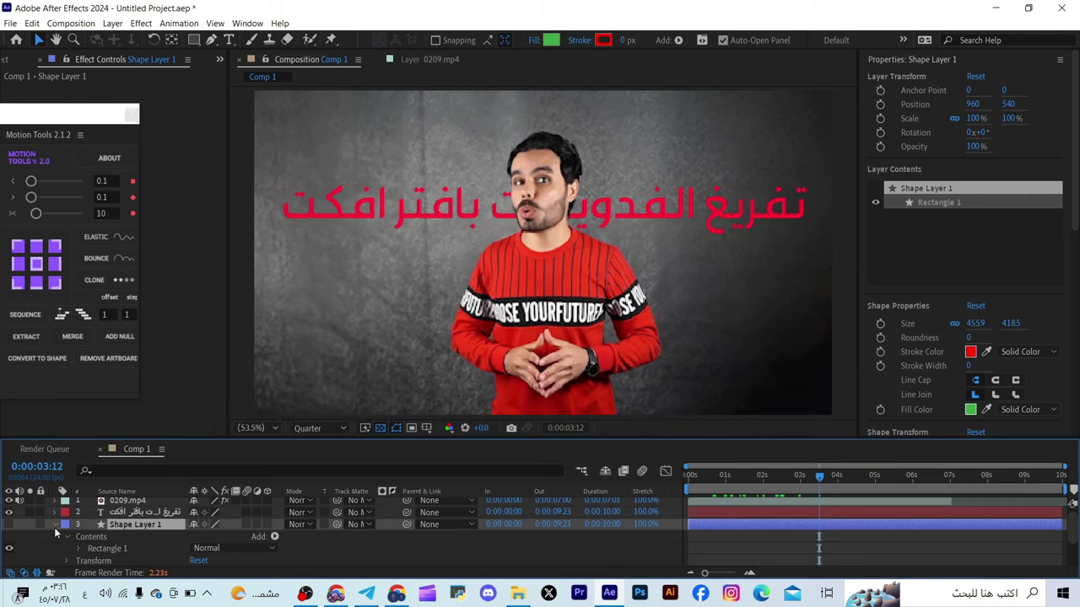
pyautogui.click(118, 513)
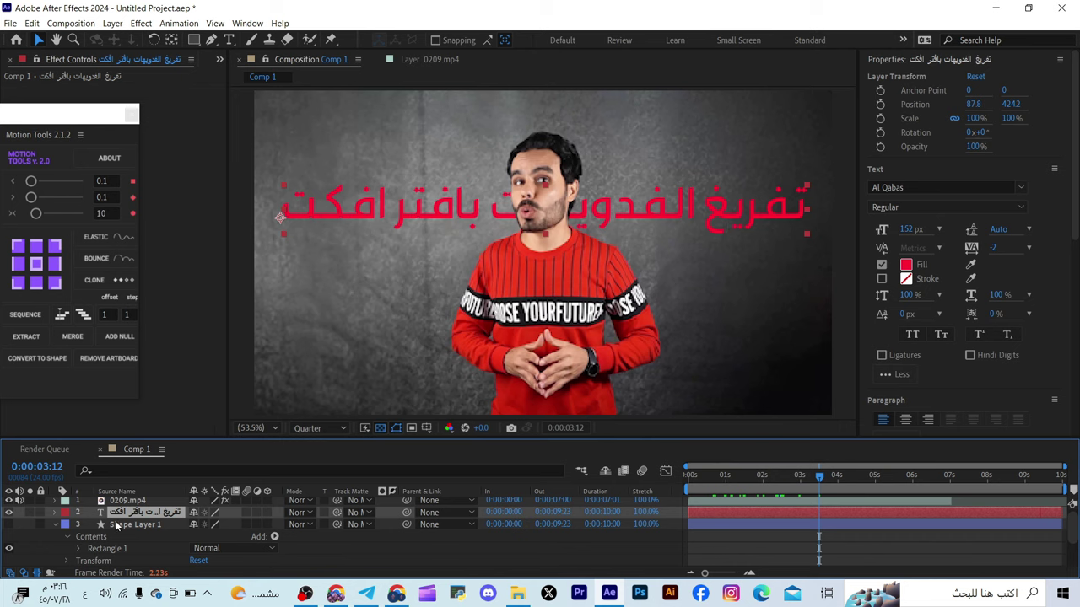
pyautogui.hotkey('ctrl', 'd')
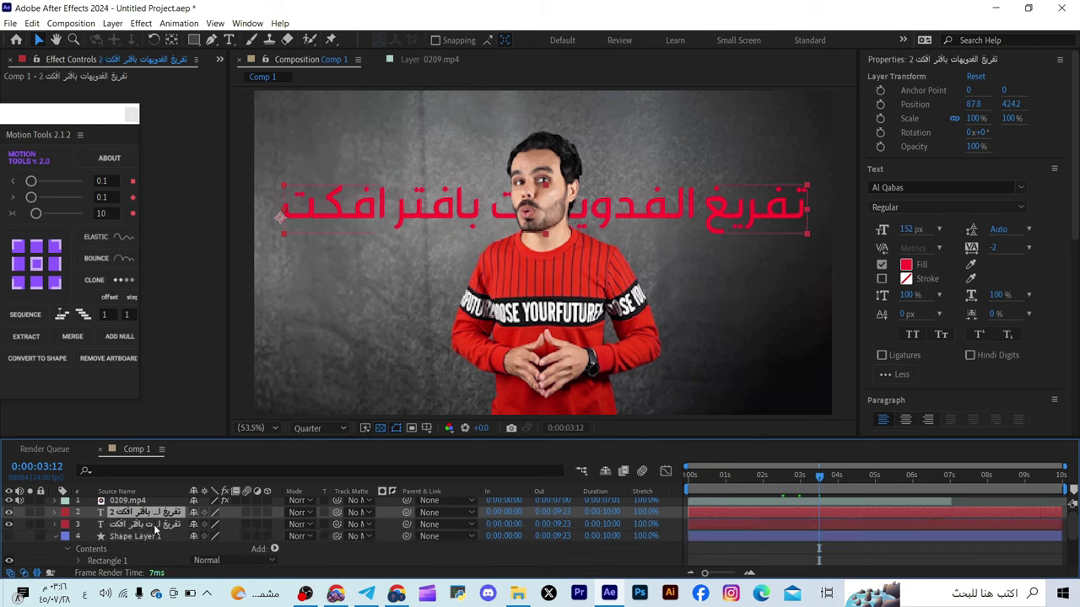
pyautogui.click(143, 524)
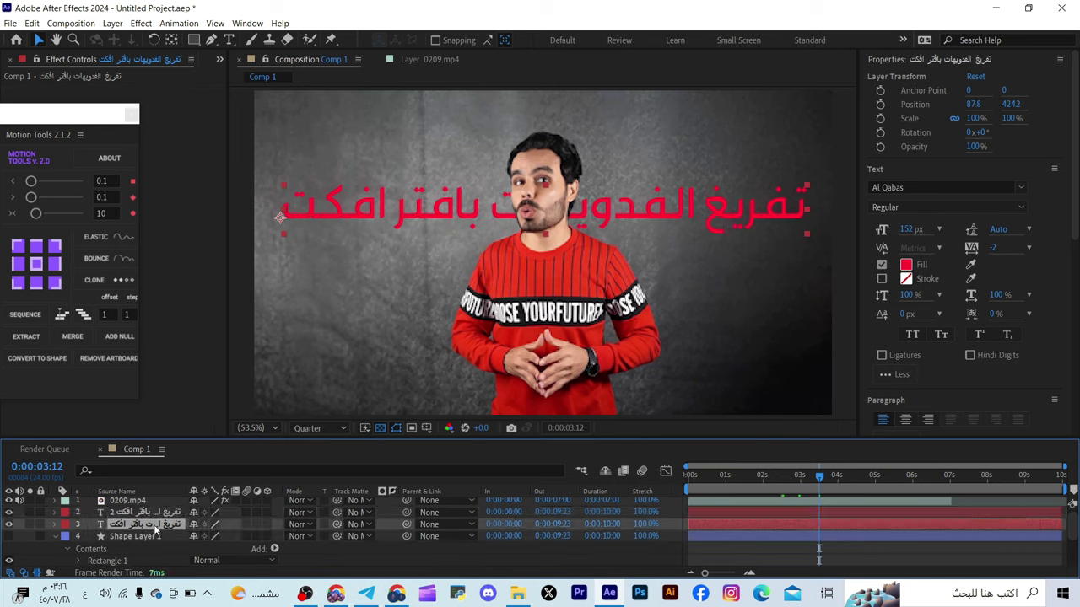
pyautogui.click(8, 512)
# Step: Keyframe the visible text's Position with the text lowered to about 82.2, 711.9, and shift that keyframe to about 0:00:02:02
pyautogui.press('p')
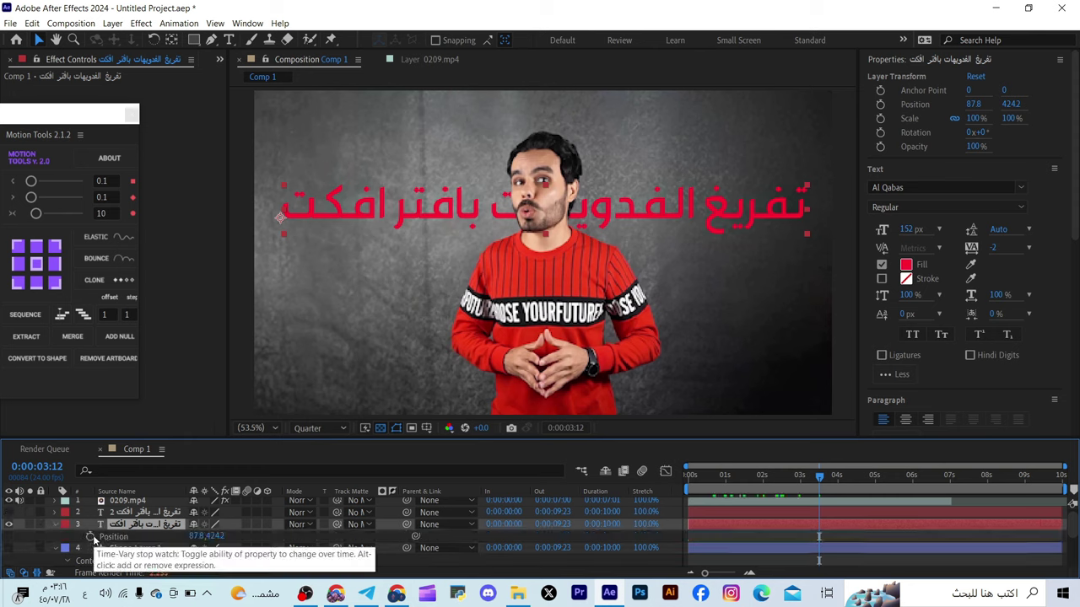
pyautogui.click(90, 536)
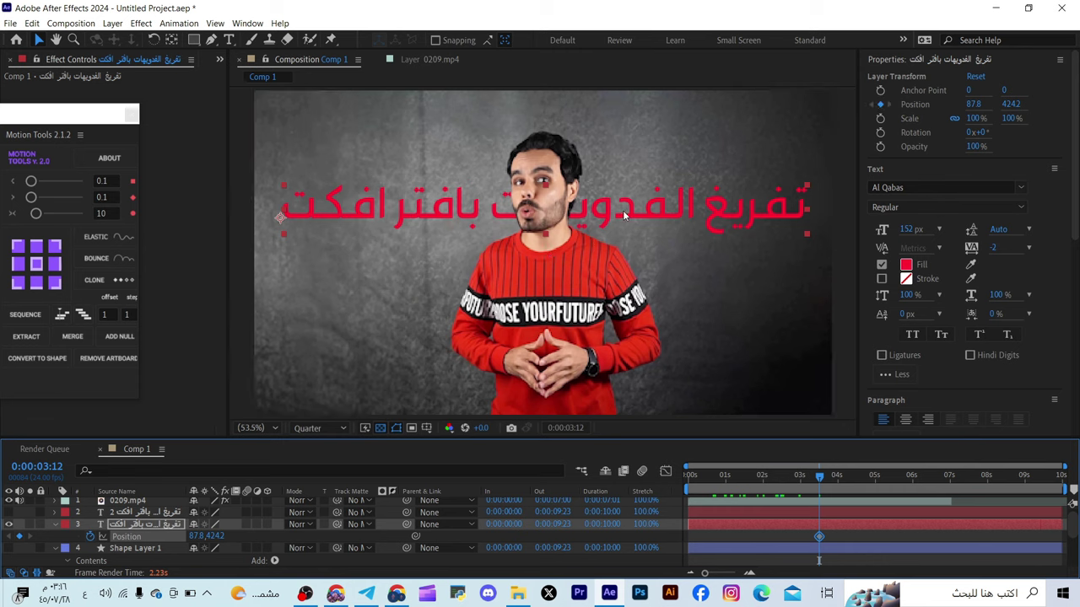
pyautogui.moveTo(624, 217); pyautogui.dragTo(621, 299)
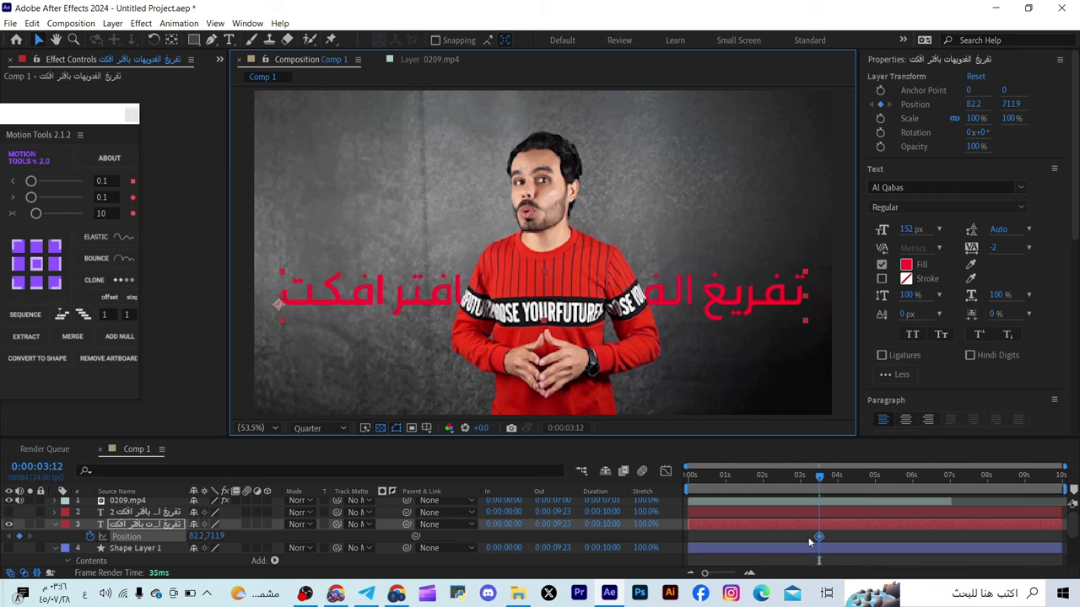
pyautogui.moveTo(817, 537); pyautogui.dragTo(763, 537)
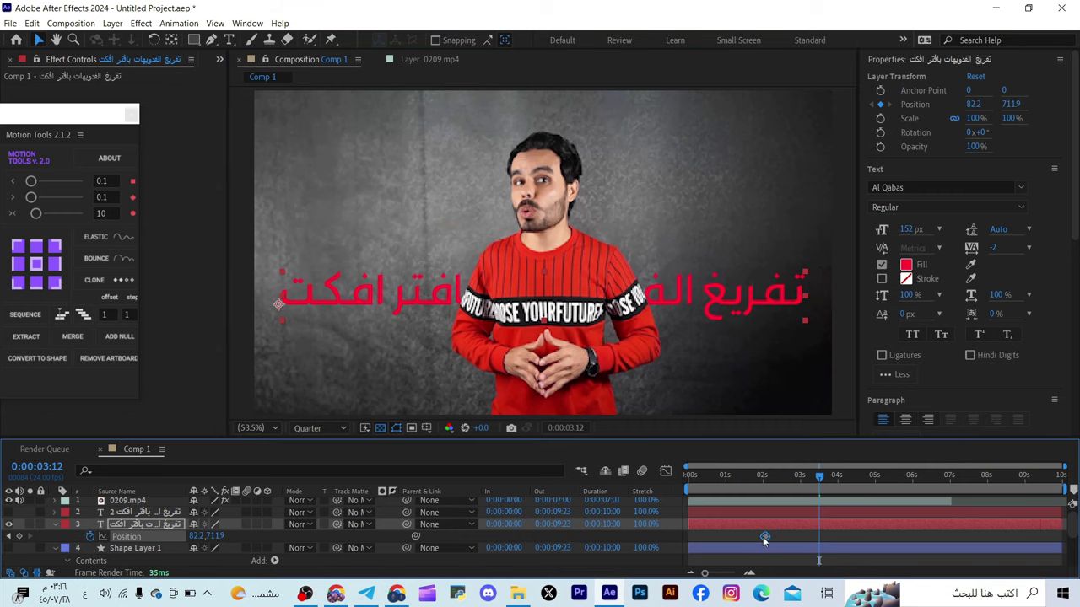
pyautogui.click(196, 537)
pyautogui.write('2612')
pyautogui.press('Return')
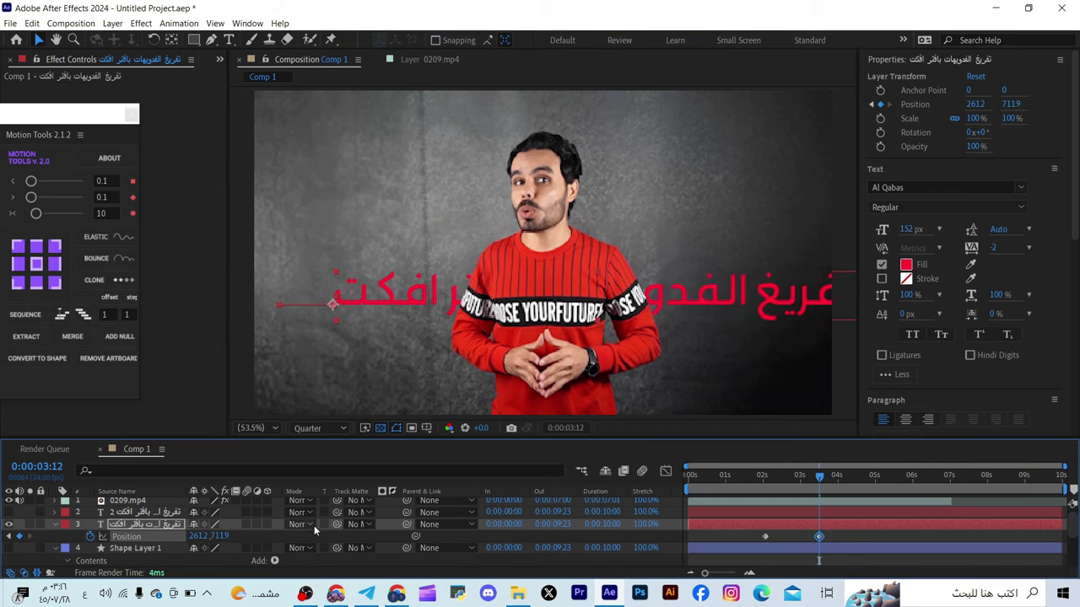
pyautogui.hotkey('ctrl', 'z')
pyautogui.hotkey('ctrl', 'shift', 'z')
pyautogui.hotkey('ctrl', 'z')
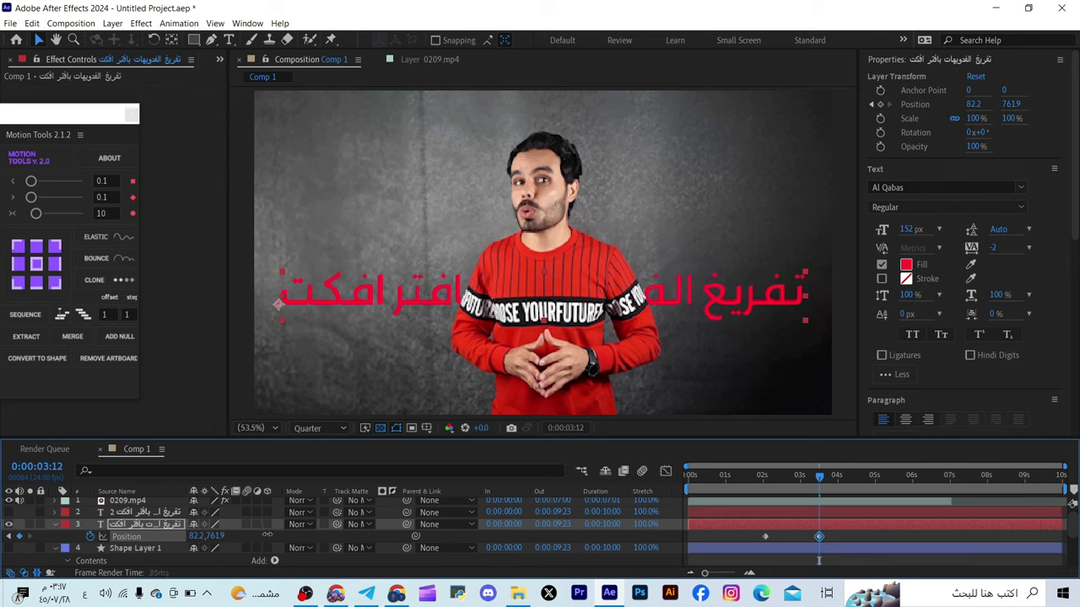
# Step: At 0:00:03:12, raise the text to a Y position of about 412.9 to add the ending Position keyframe
pyautogui.hotkey('shift', 'Up')
pyautogui.hotkey('shift', 'Up')
pyautogui.hotkey('shift', 'Up')
pyautogui.hotkey('shift', 'Up')
pyautogui.hotkey('shift', 'Up')
pyautogui.hotkey('shift', 'Up')
pyautogui.hotkey('shift', 'Up')
pyautogui.hotkey('shift', 'Up')
pyautogui.hotkey('shift', 'Up')
pyautogui.hotkey('shift', 'Up')
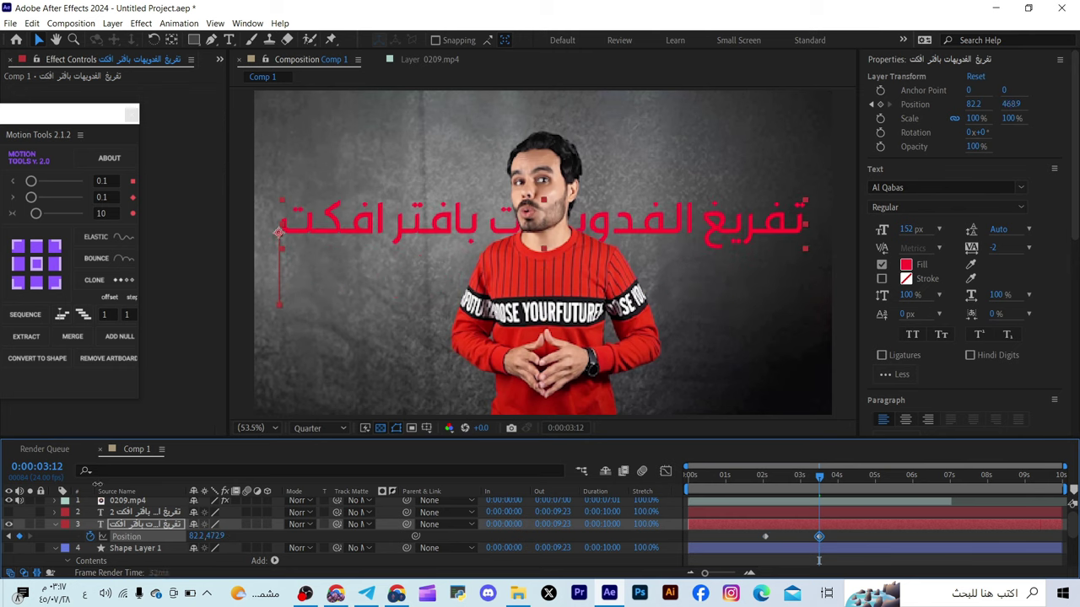
pyautogui.hotkey('shift', 'Up')
pyautogui.hotkey('shift', 'Up')
pyautogui.hotkey('shift', 'Up')
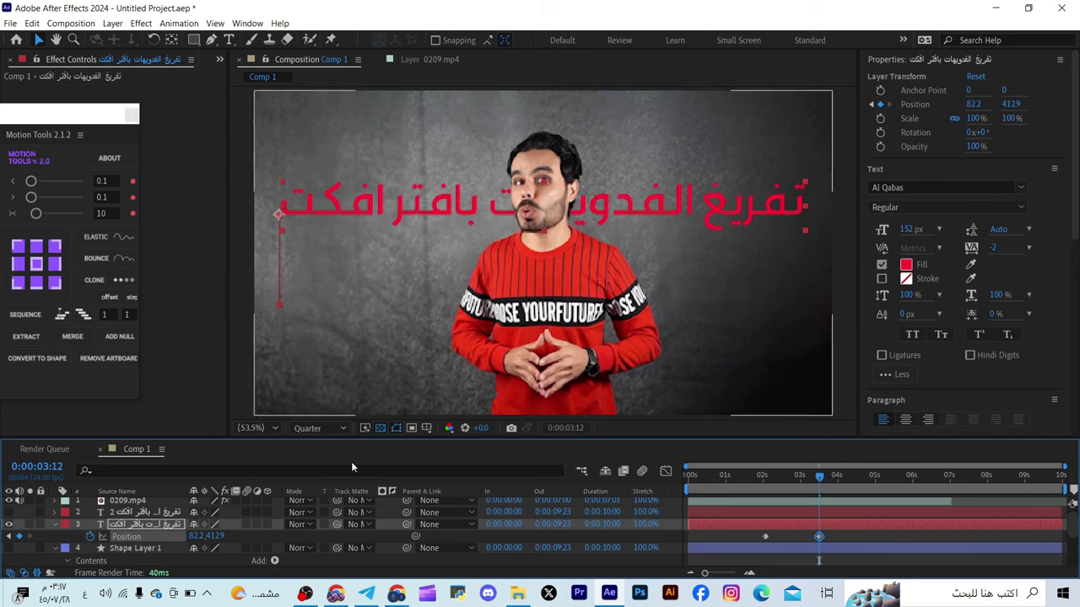
# Step: Centre the text layer's anchor point and apply the Elastic animation from Motion Tools to its Position keyframes
pyautogui.click(38, 266)
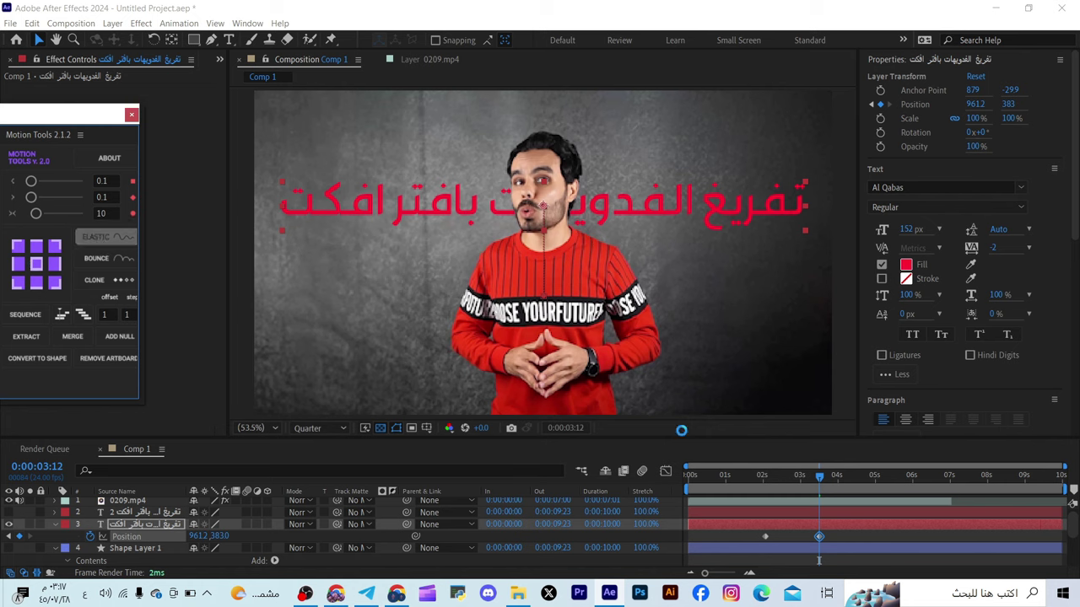
pyautogui.click(96, 236)
# Step: Shift the animated text layer to start at 0:00:02:04 and preview its motion from 0:00:02:16
pyautogui.click(751, 477)
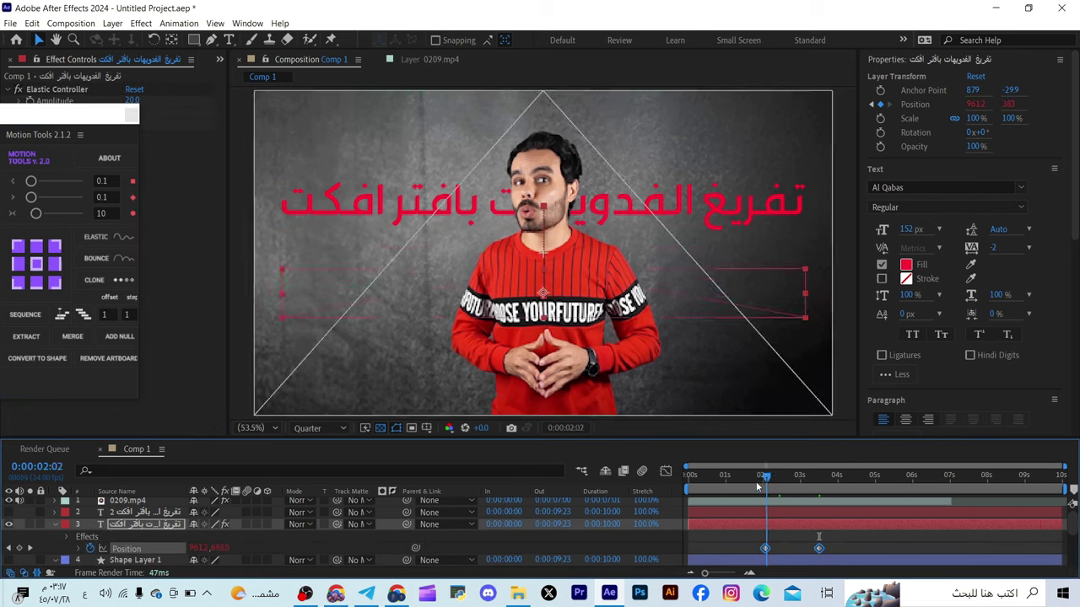
pyautogui.moveTo(753, 487); pyautogui.dragTo(787, 495)
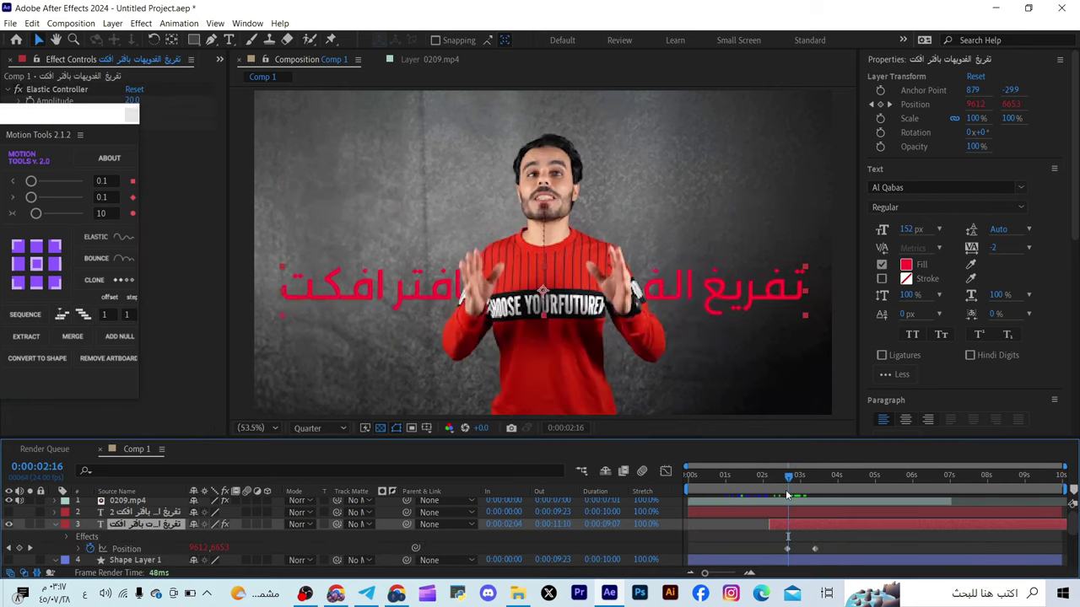
pyautogui.press('space')
pyautogui.press('space')
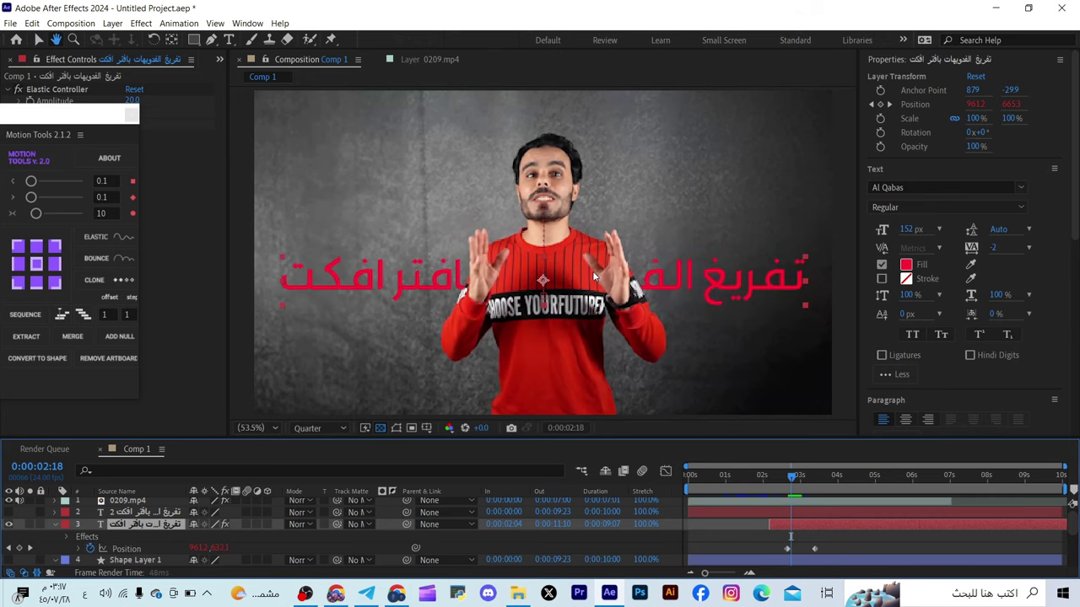
pyautogui.press('v')
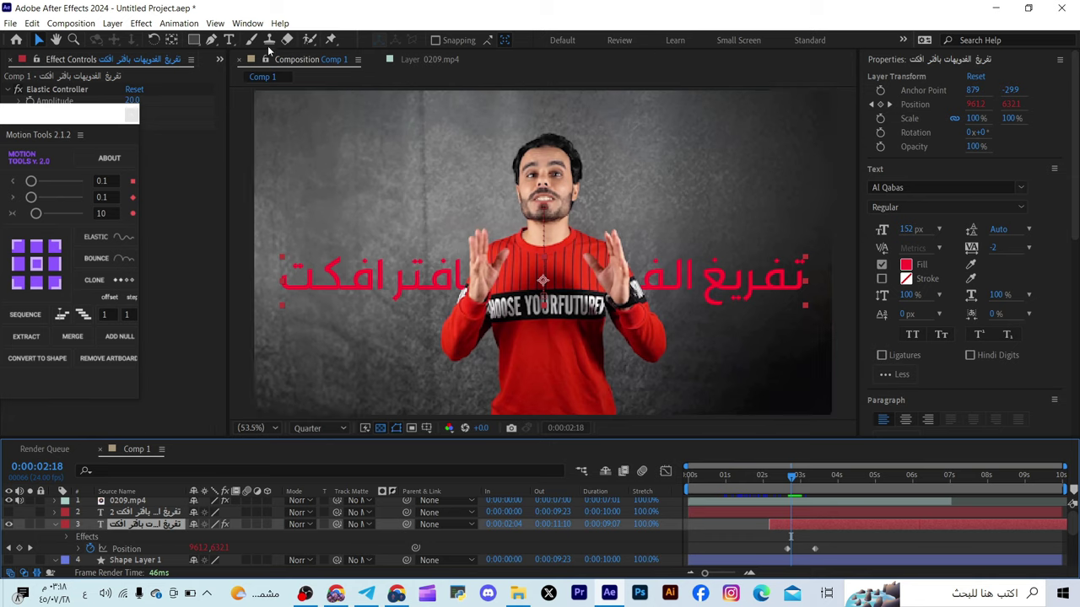
# Step: Add the Title_17 preset from the 06. Titles category of the Motion Bro extension to Comp 1 and close the extension
pyautogui.click(247, 23)
pyautogui.moveTo(319, 61)
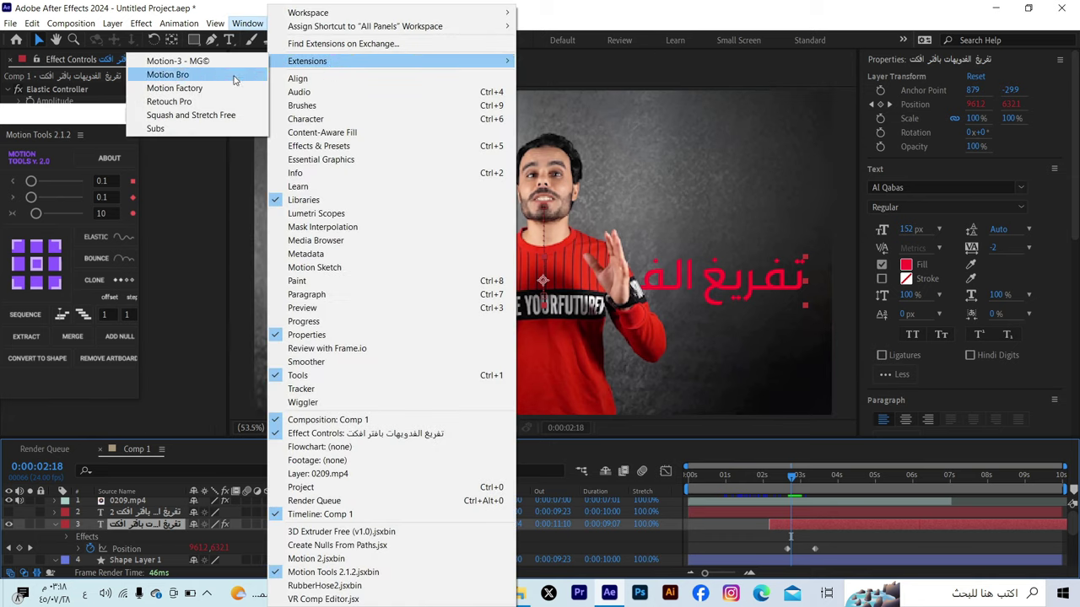
pyautogui.click(177, 74)
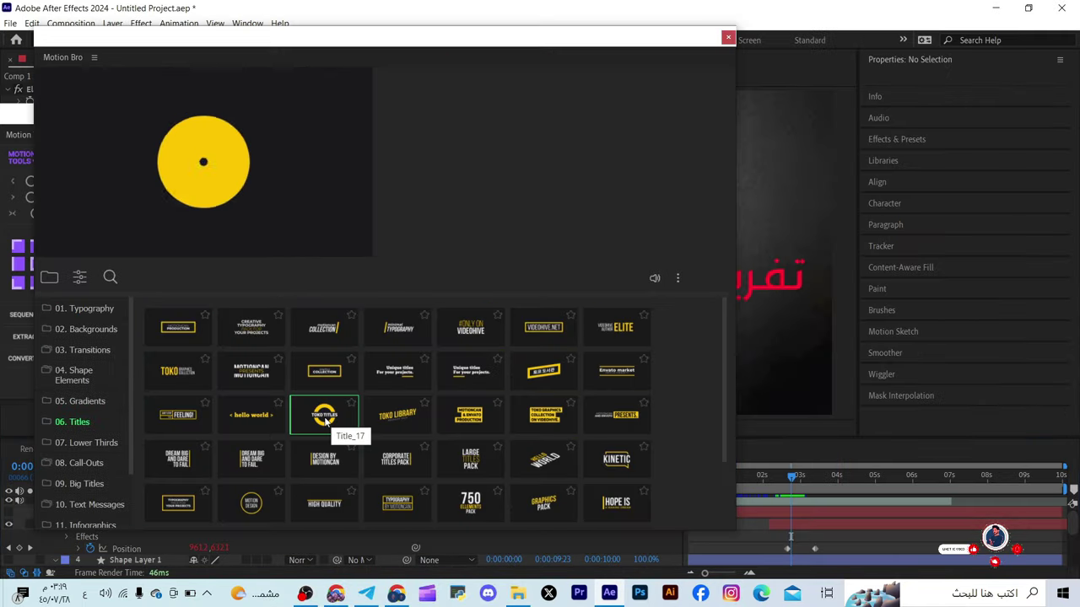
pyautogui.click(325, 422)
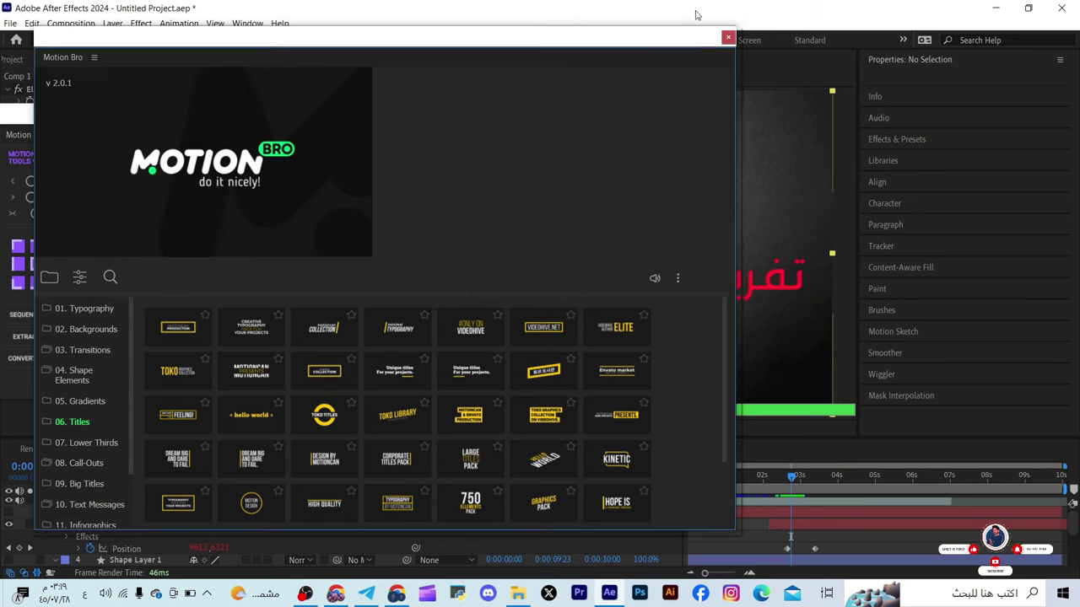
pyautogui.click(729, 154)
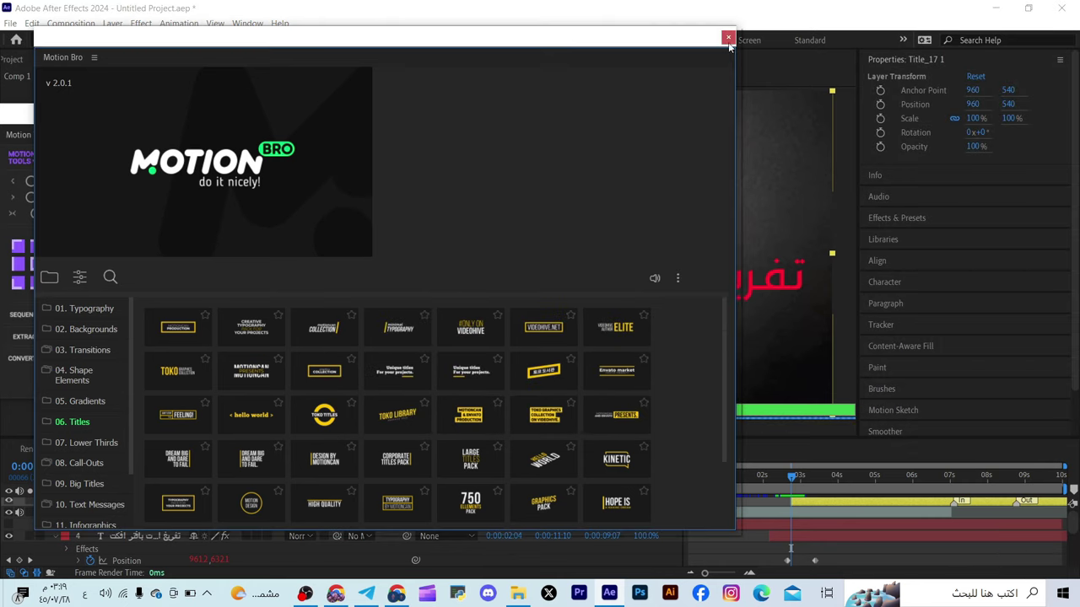
pyautogui.click(727, 39)
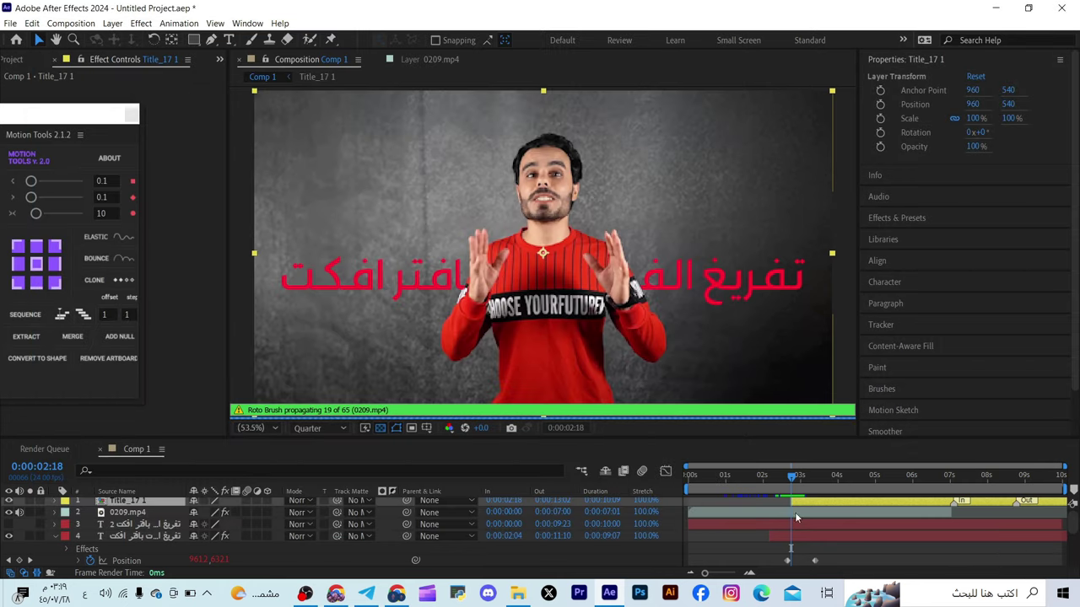
# Step: Place the Title_17 1 layer directly beneath 0209.mp4 and shift it earlier in time to start at -0:00:00:12
pyautogui.moveTo(123, 504); pyautogui.dragTo(123, 522)
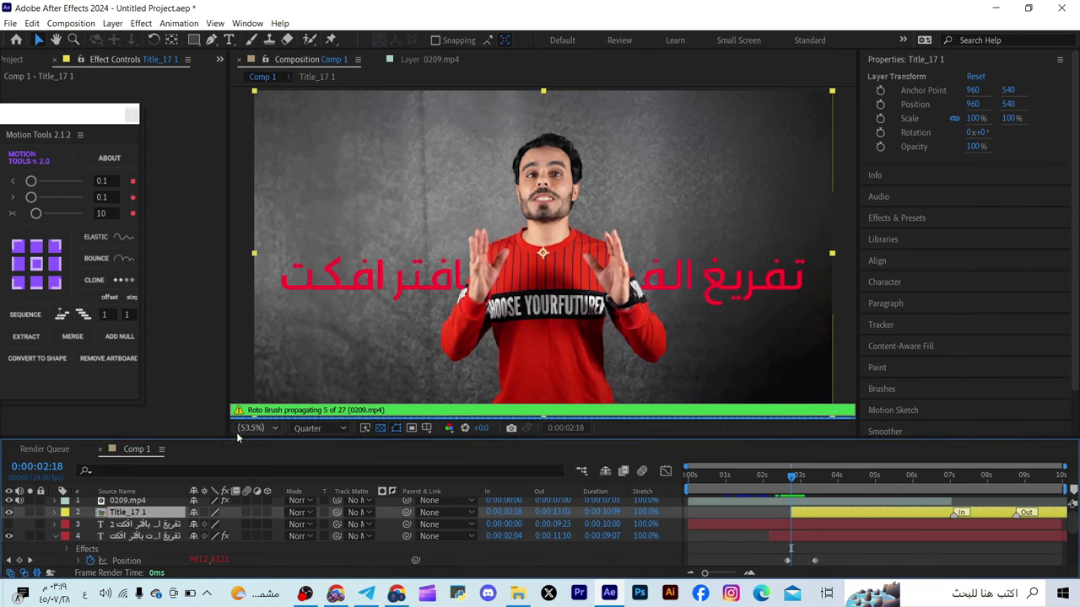
pyautogui.moveTo(847, 517); pyautogui.dragTo(669, 517)
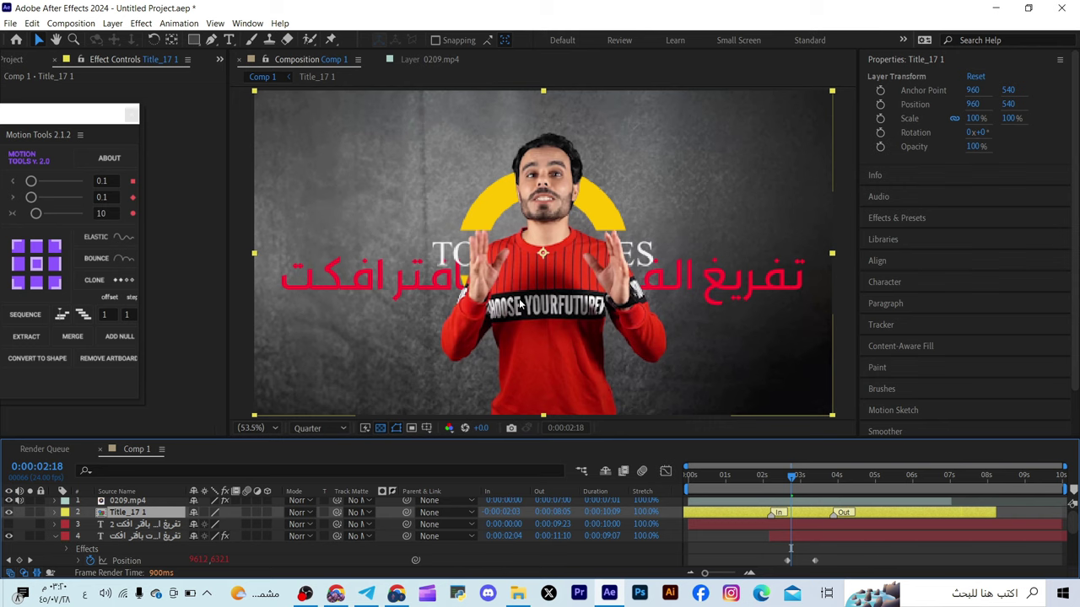
pyautogui.moveTo(792, 481)
pyautogui.mouseDown()
pyautogui.moveTo(910, 477)
pyautogui.moveTo(788, 479)
pyautogui.moveTo(783, 512)
pyautogui.moveTo(737, 514)
pyautogui.moveTo(860, 516)
pyautogui.mouseUp()
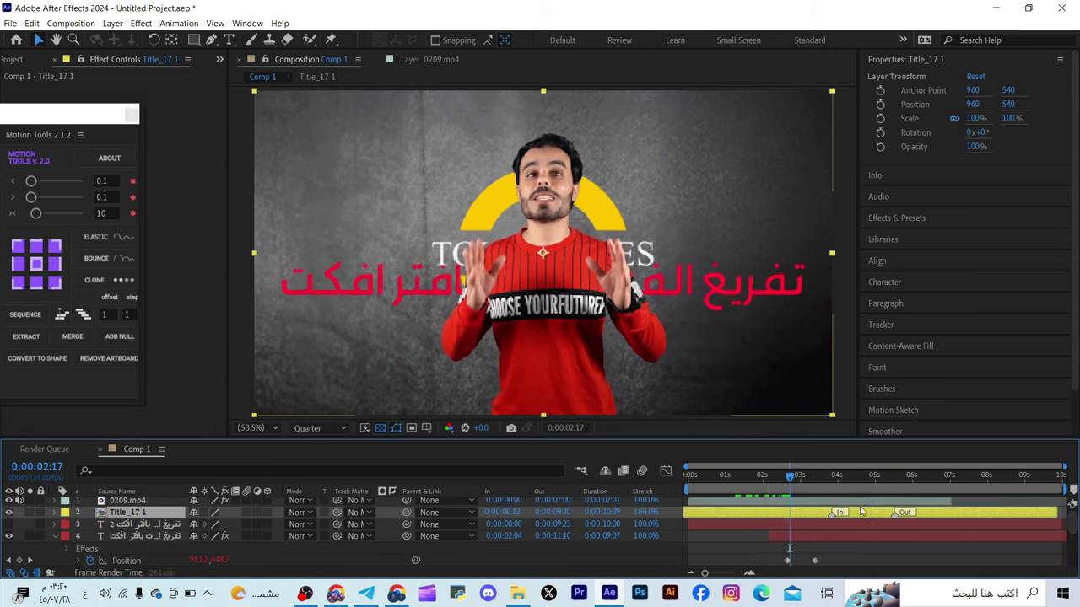
# Step: Preview the title behind the man at several points between 0:00:04:08 and 0:00:06:14
pyautogui.moveTo(799, 483); pyautogui.dragTo(896, 481)
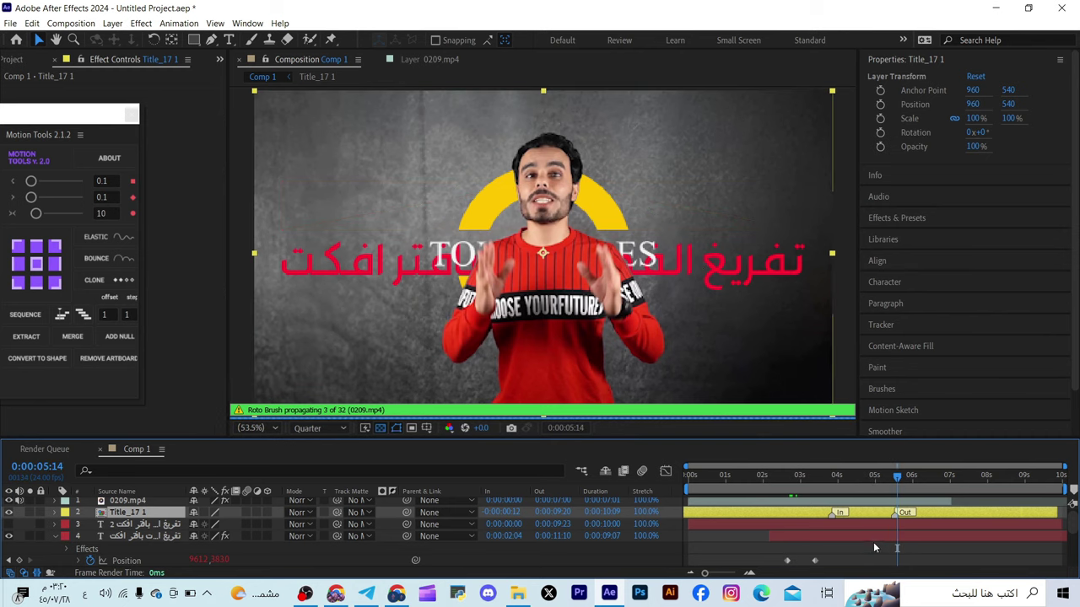
pyautogui.scroll(1, 874, 548)
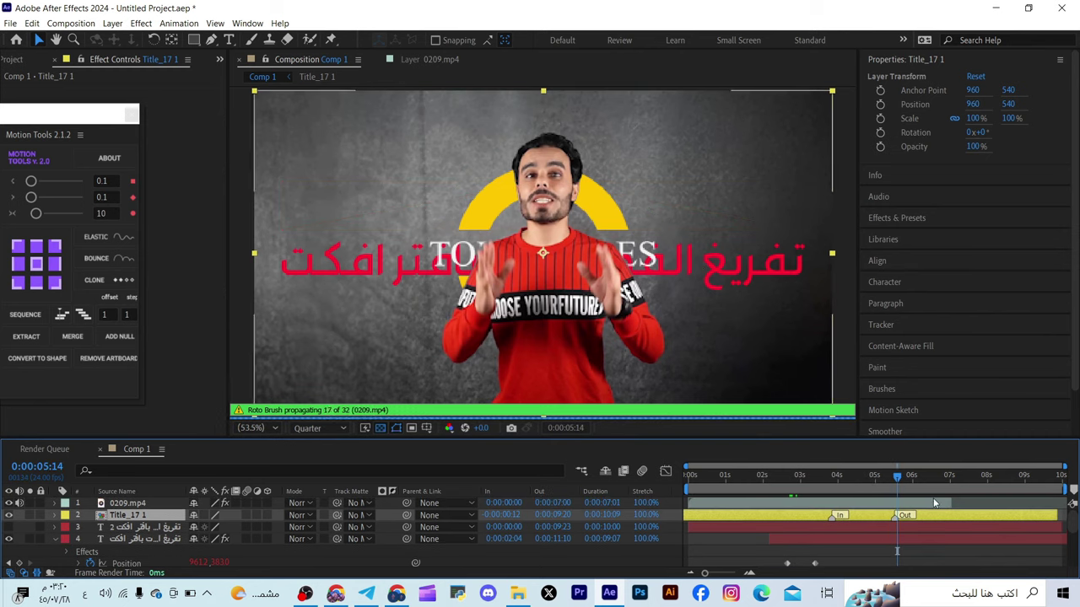
pyautogui.click(852, 494)
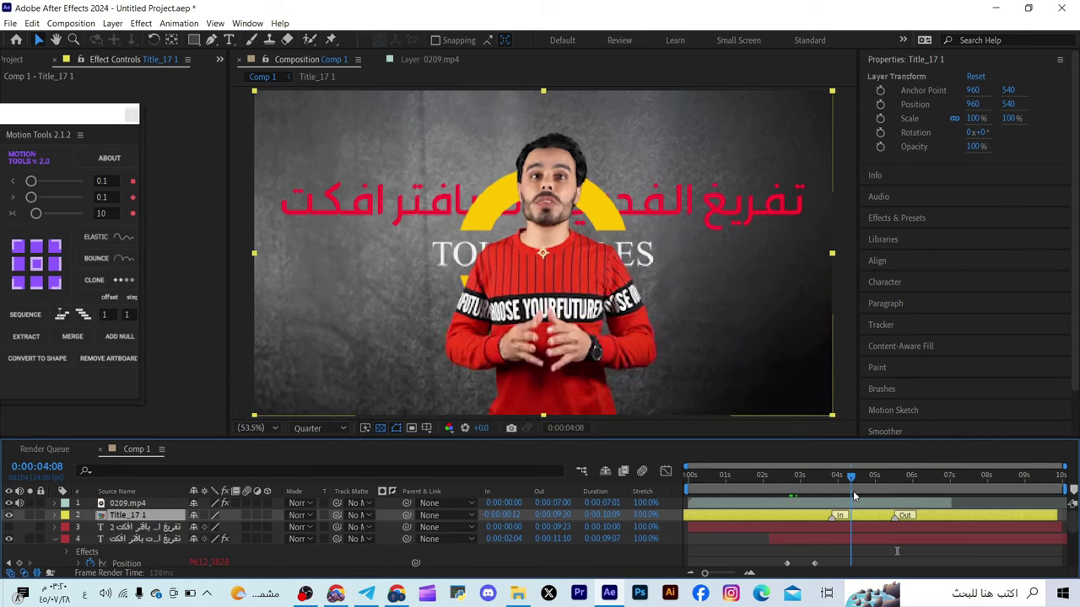
pyautogui.moveTo(854, 496); pyautogui.dragTo(921, 496)
pyautogui.click(926, 482)
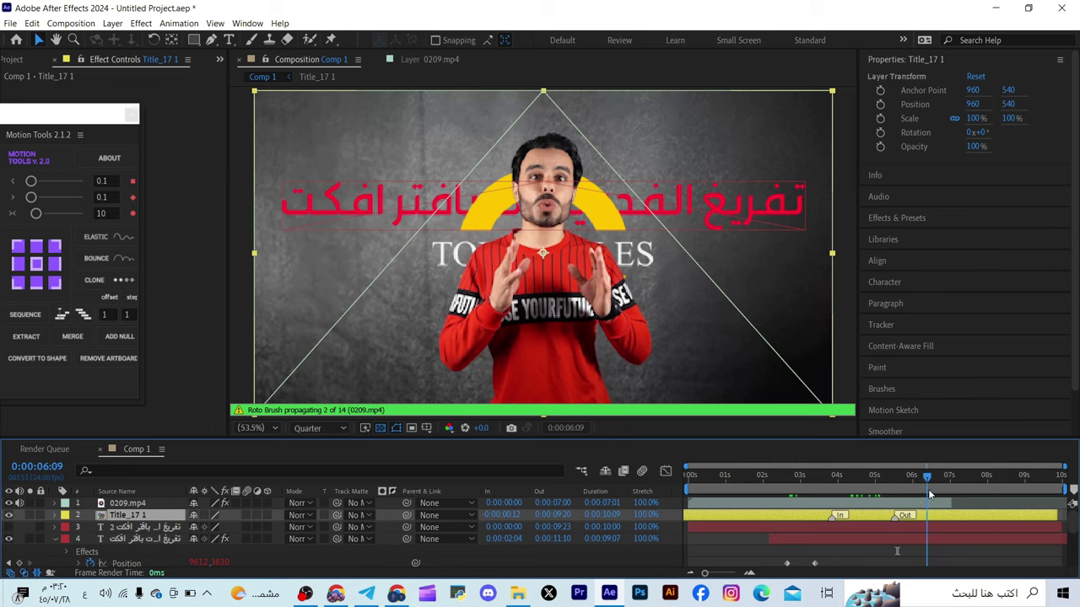
pyautogui.click(934, 481)
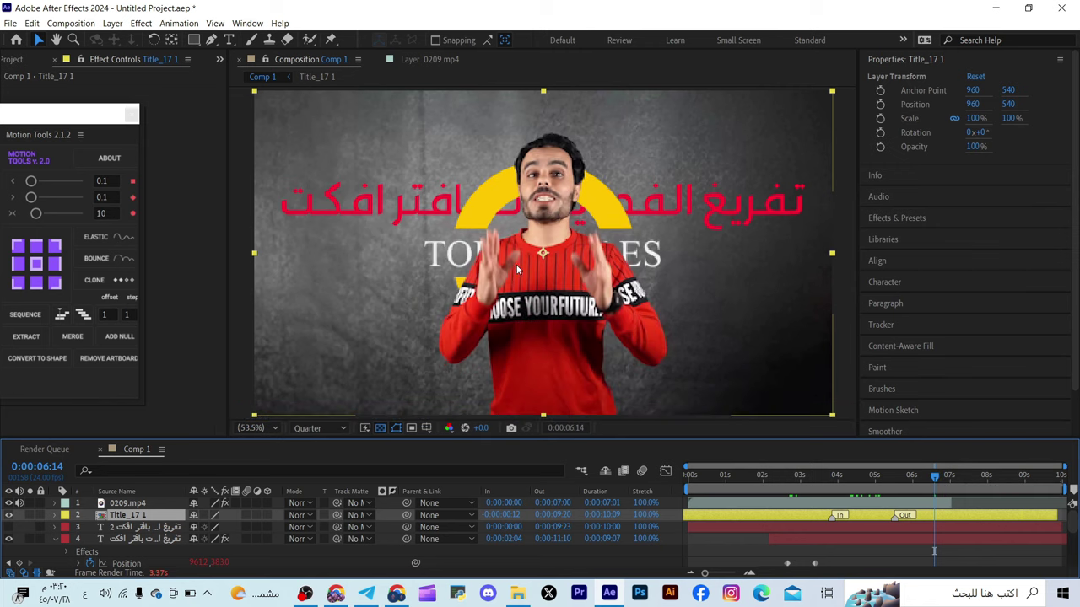
pyautogui.click(933, 481)
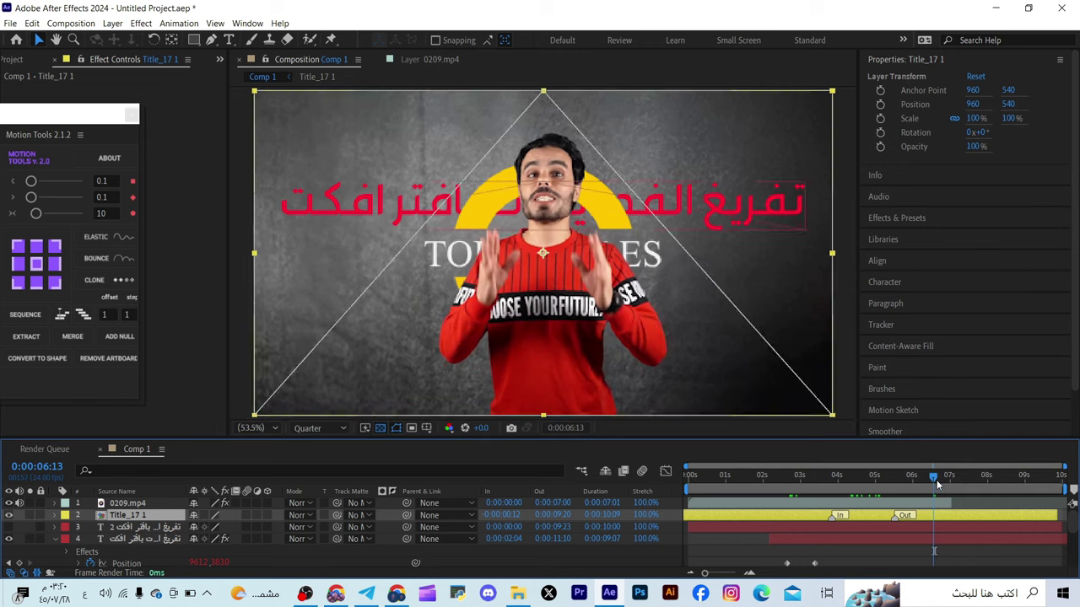
# Step: Extend the end of the 0209.mp4 layer to 0:00:07:23 and check the cutout at 0:00:07:02
pyautogui.click(944, 503)
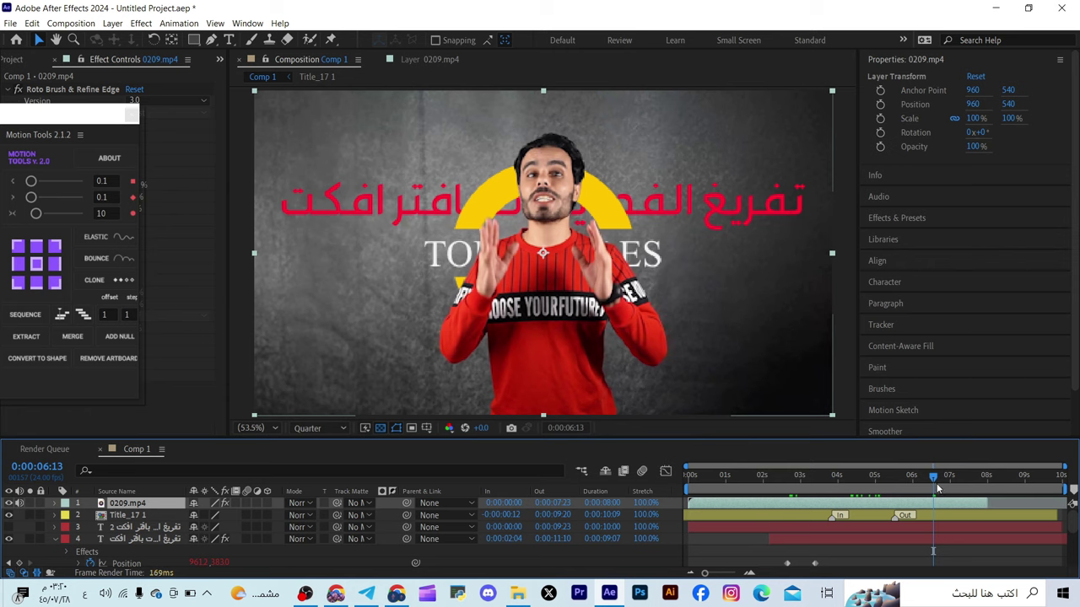
pyautogui.moveTo(928, 481)
pyautogui.mouseDown()
pyautogui.moveTo(893, 497)
pyautogui.moveTo(929, 497)
pyautogui.moveTo(866, 513)
pyautogui.moveTo(954, 500)
pyautogui.mouseUp()
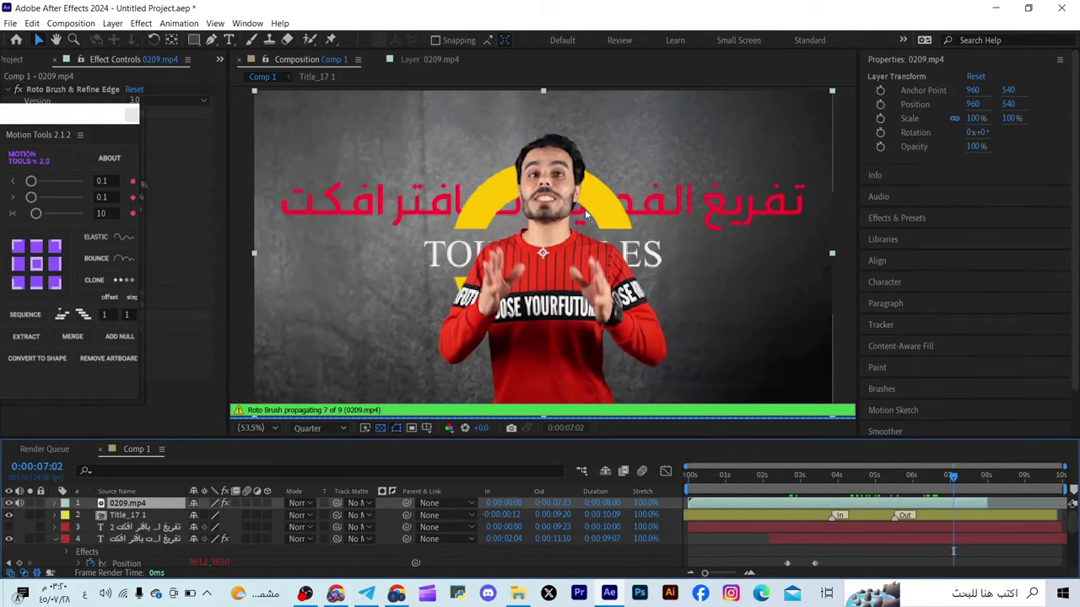